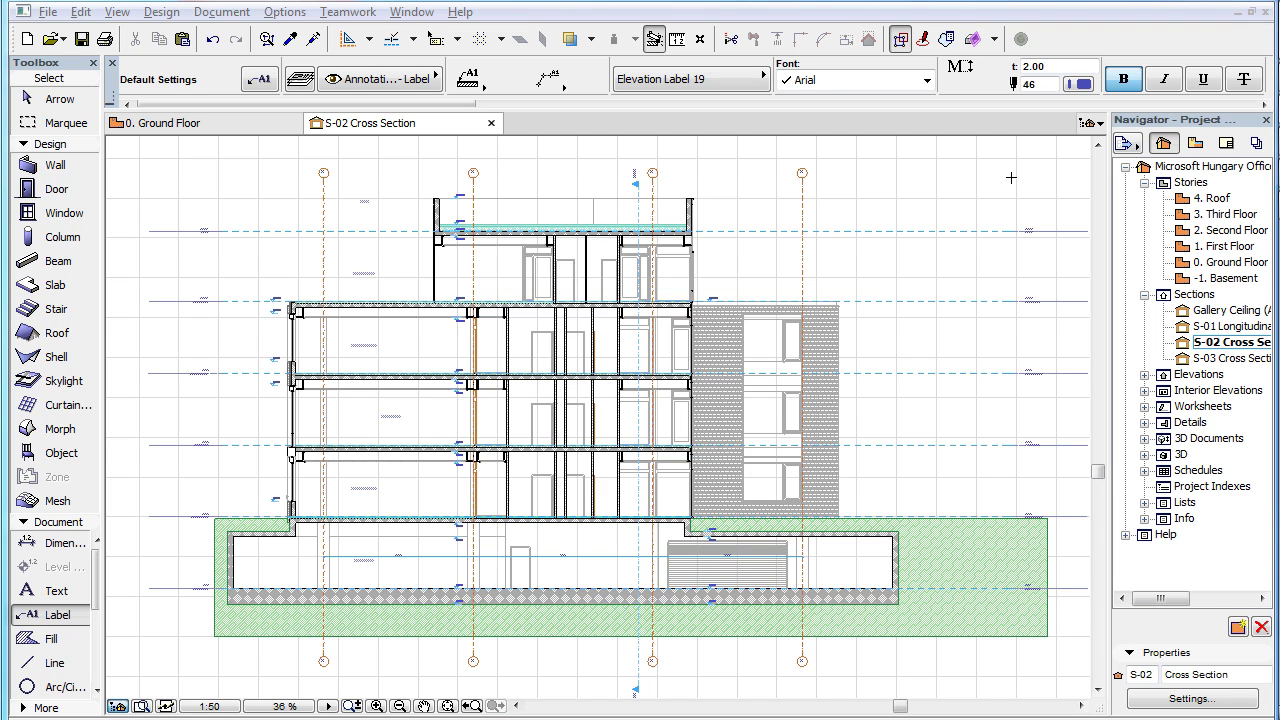
Place a Bottom Elevation label reading 6.42 on the slab's underside, then view label defaults.
left_click(473, 706)
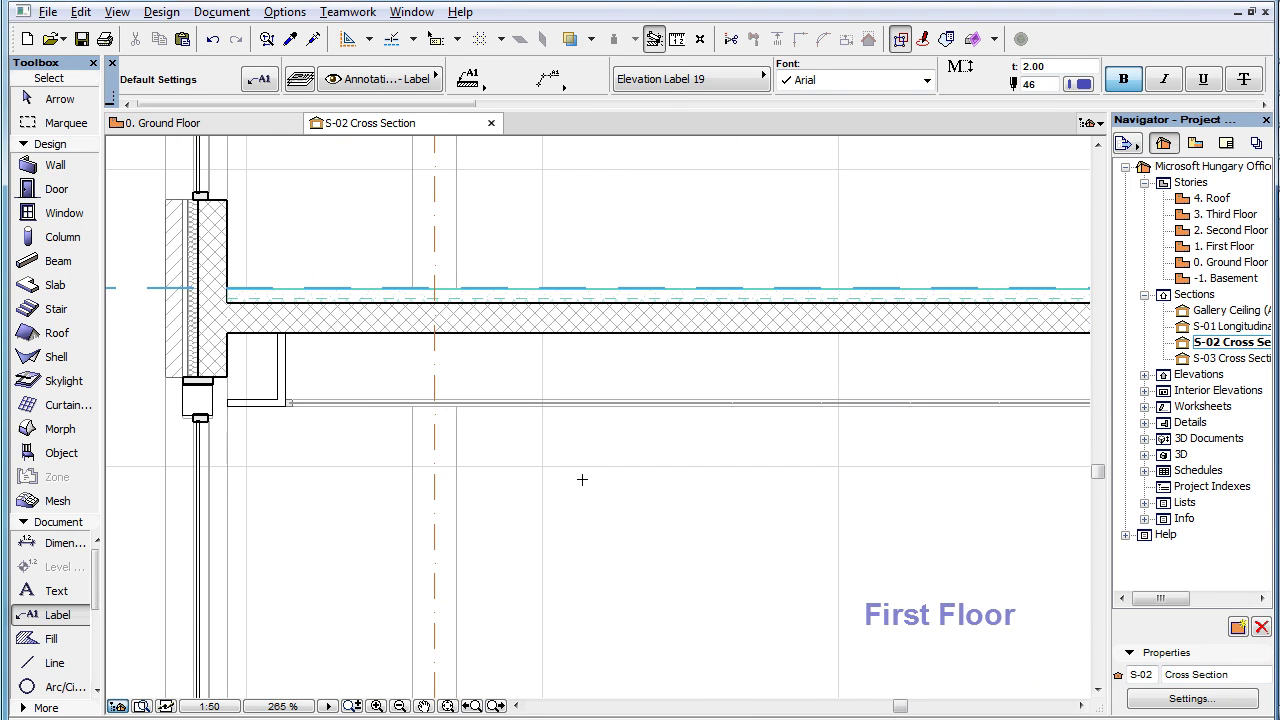
left_click(640, 402)
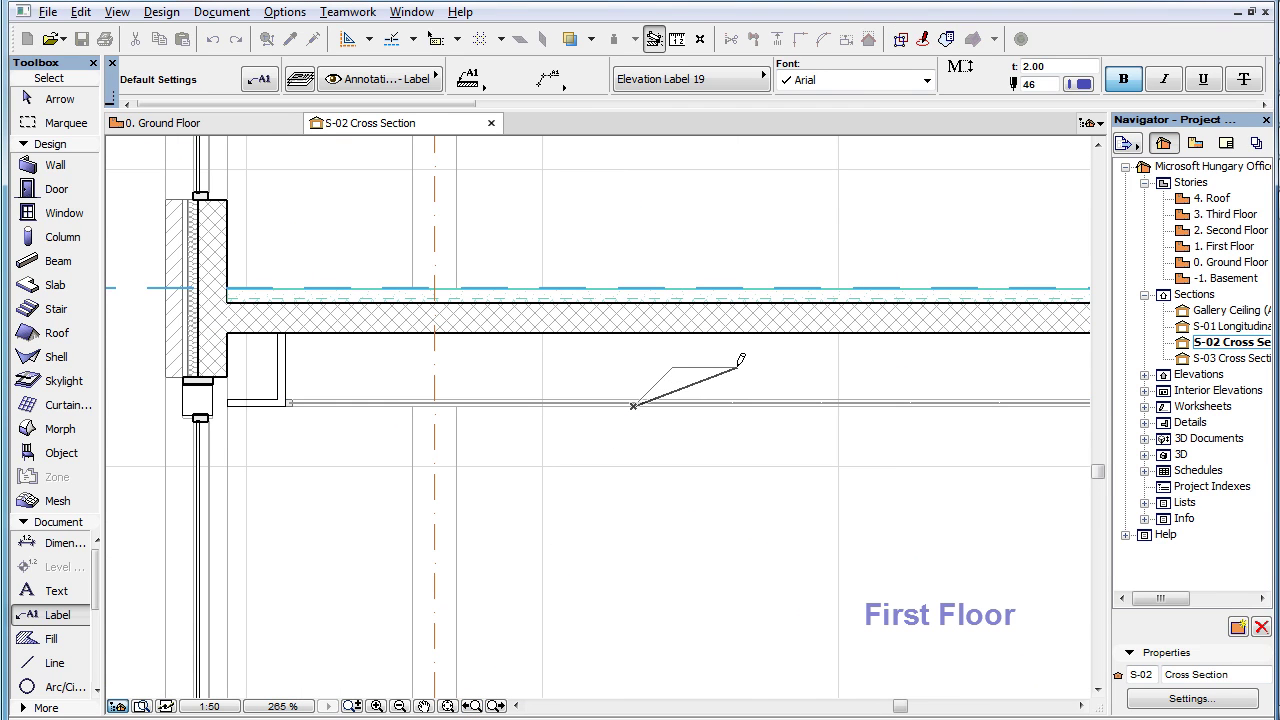
left_click(737, 364)
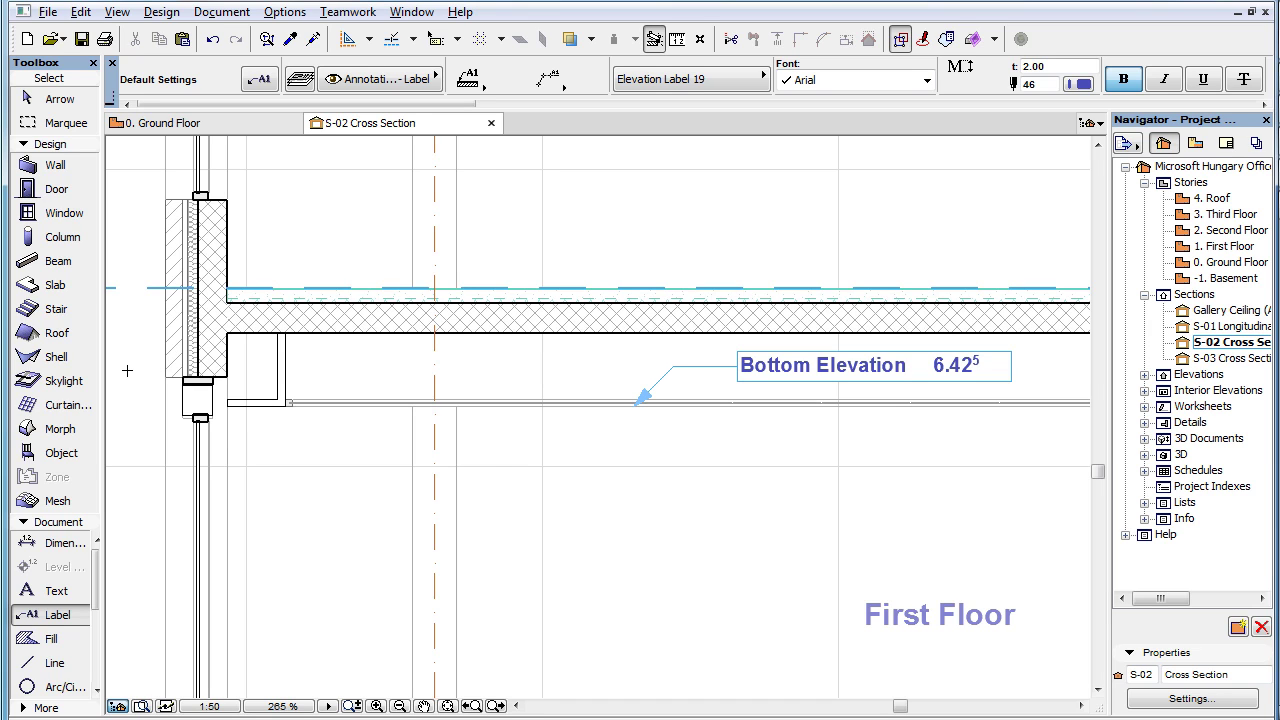
left_click(266, 84)
left_click(266, 84)
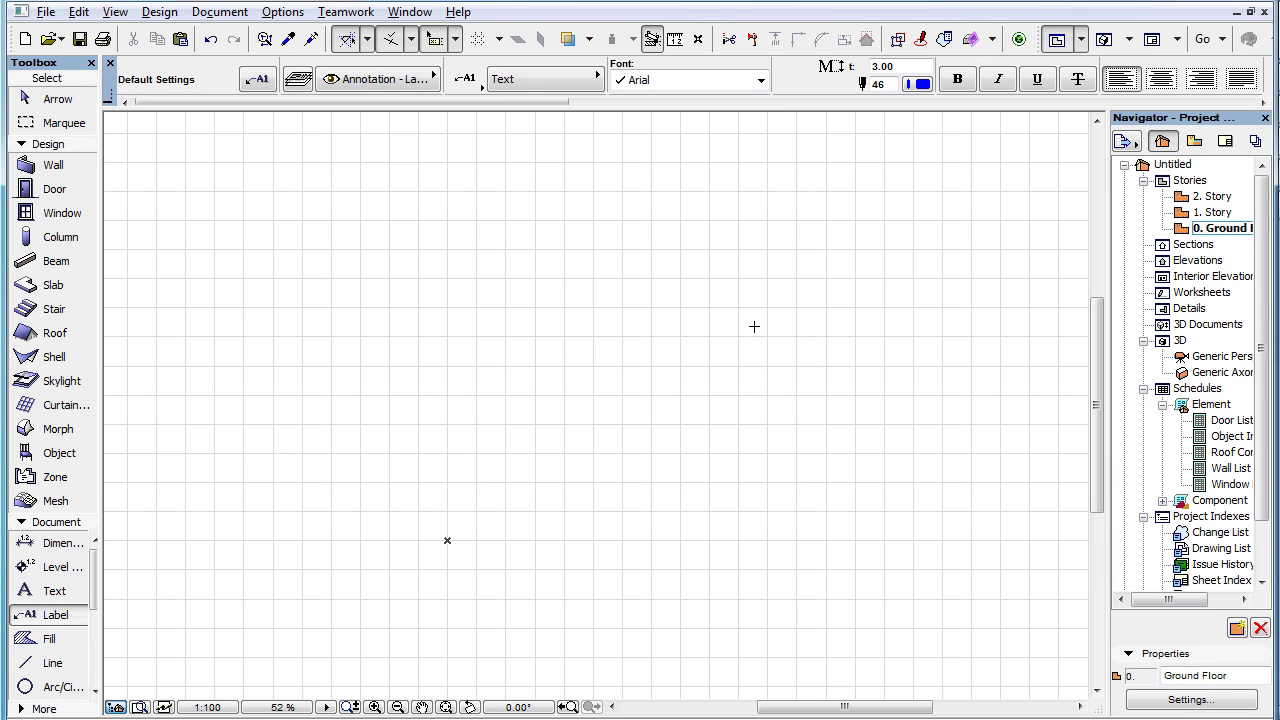
left_click(258, 79)
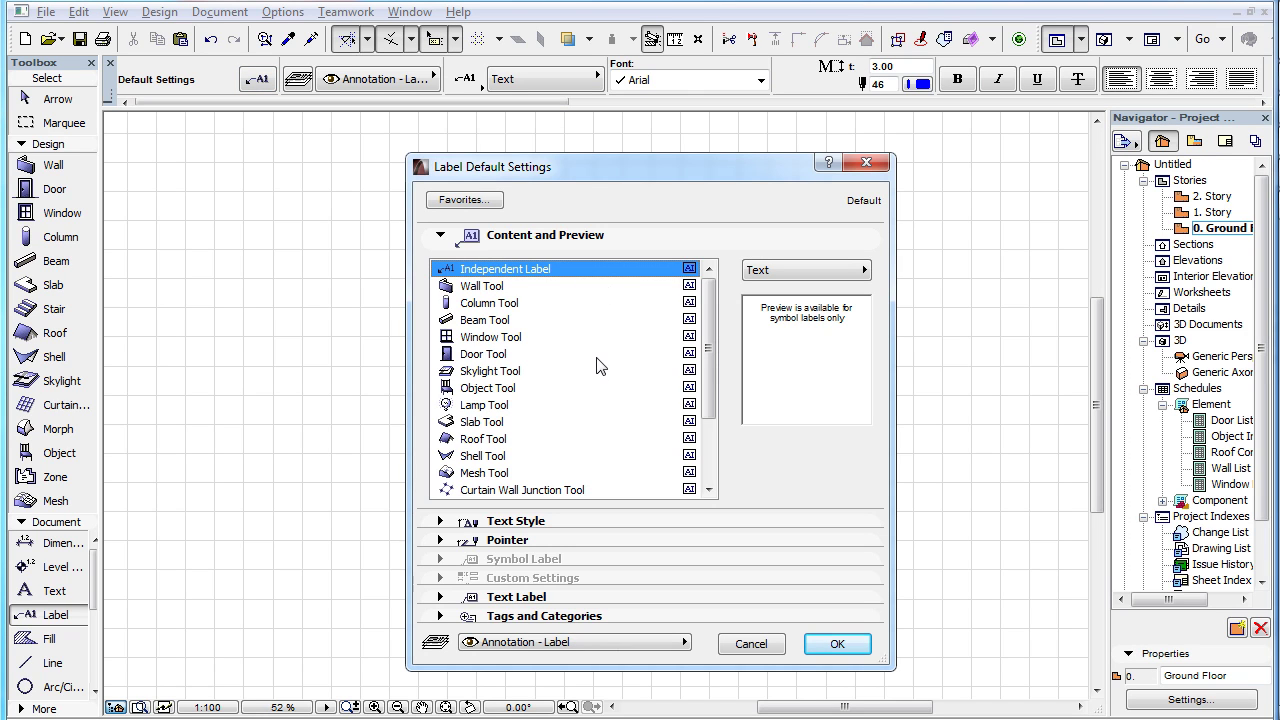
left_click(645, 287)
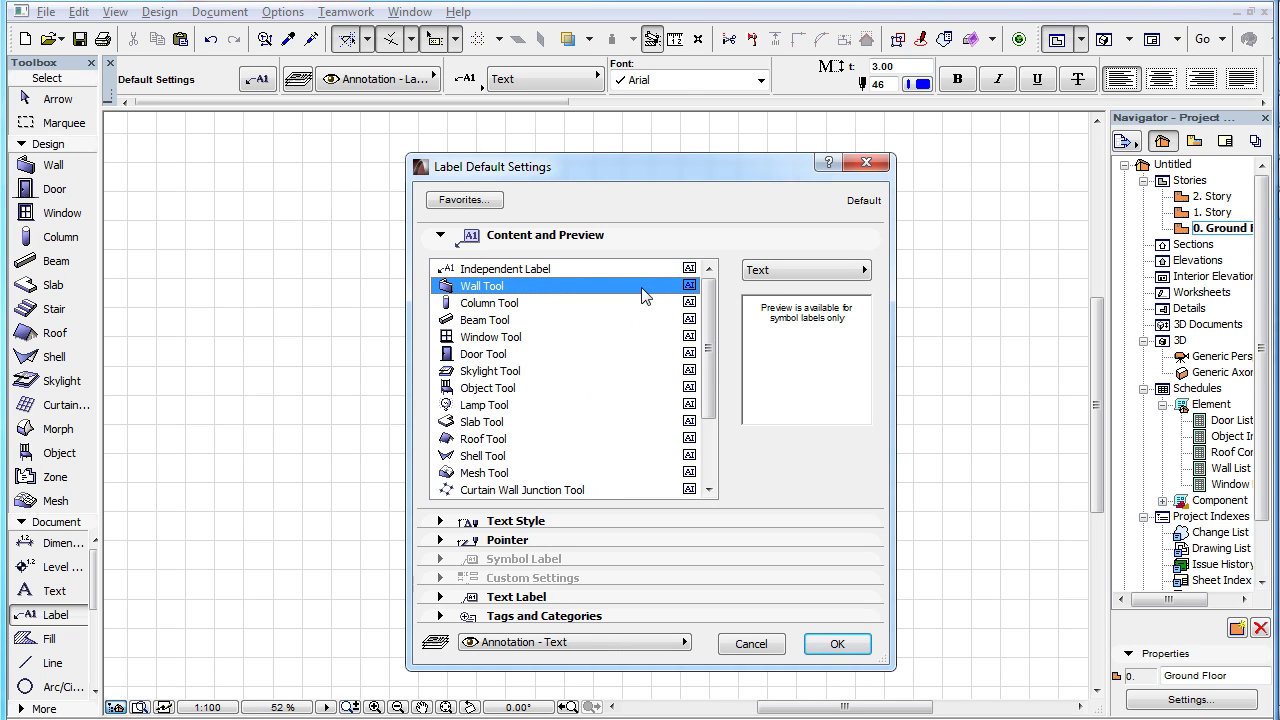
left_click(773, 275)
left_click(941, 286)
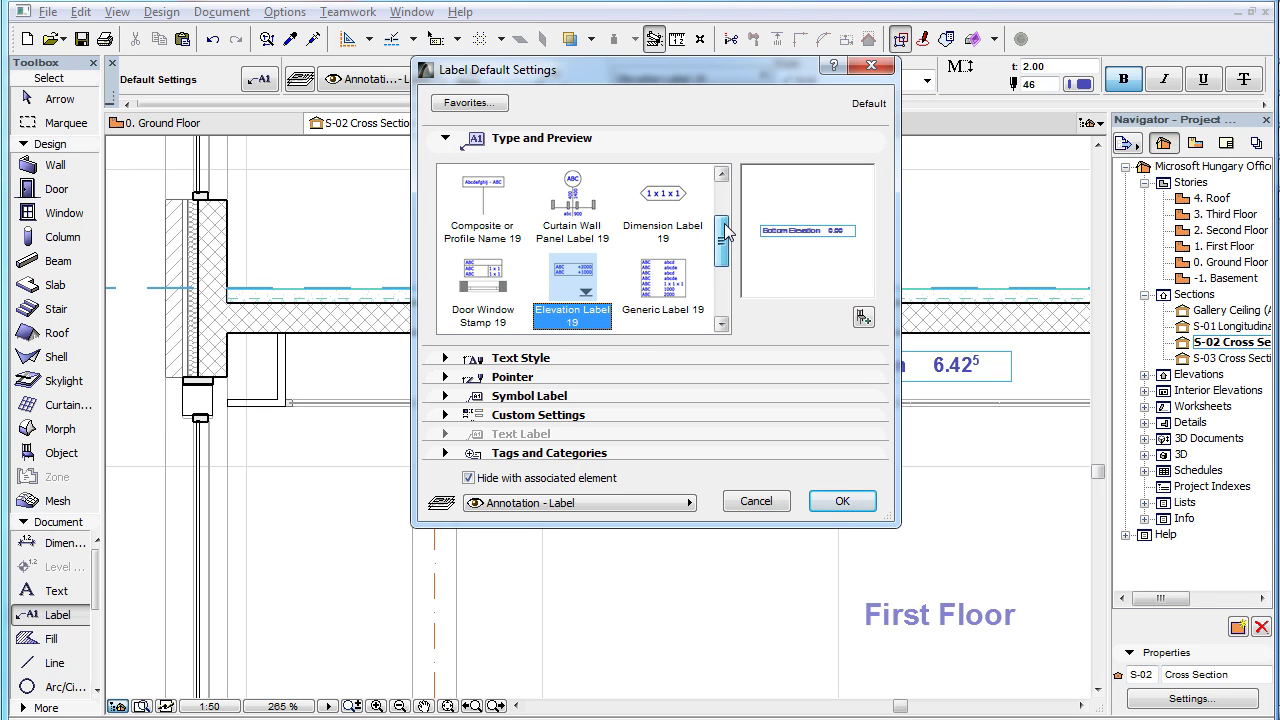
Preview the Text, ID and other label types, then confirm Dimension Label 19 as default.
mouse_move(727, 232)
left_mouse_down()
mouse_move(727, 293)
mouse_move(727, 200)
left_mouse_up()
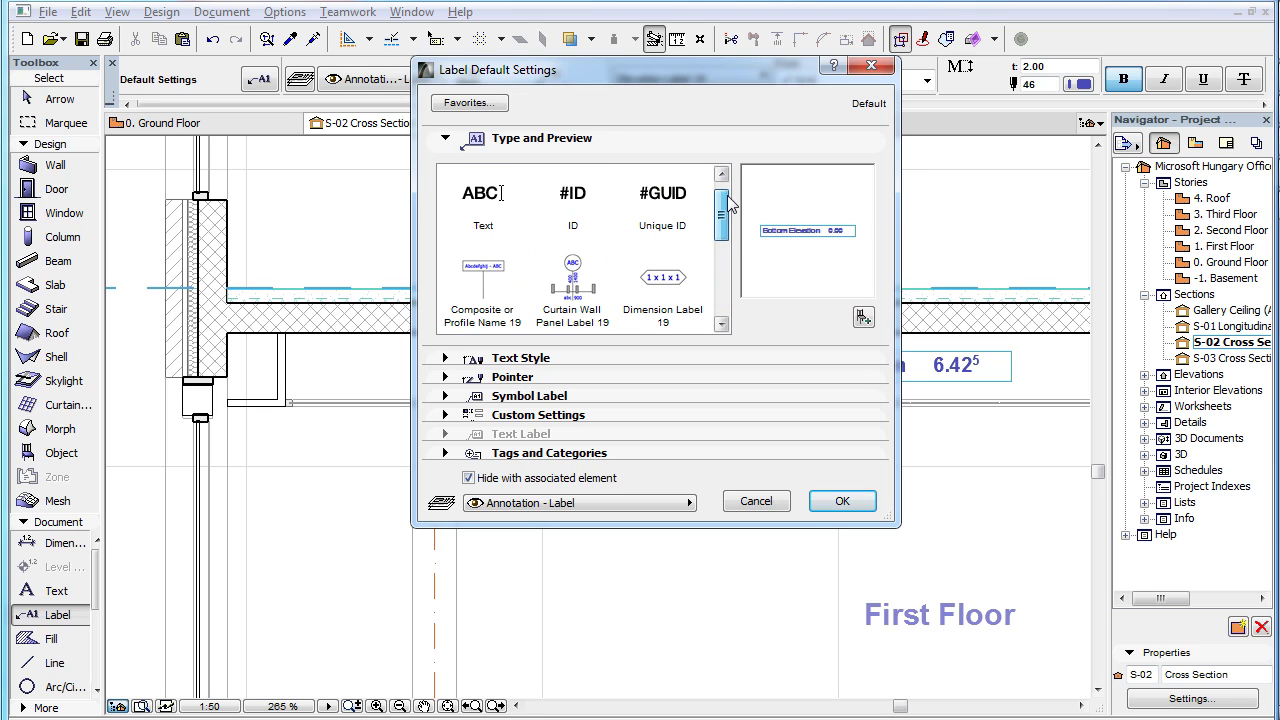
left_click(487, 205)
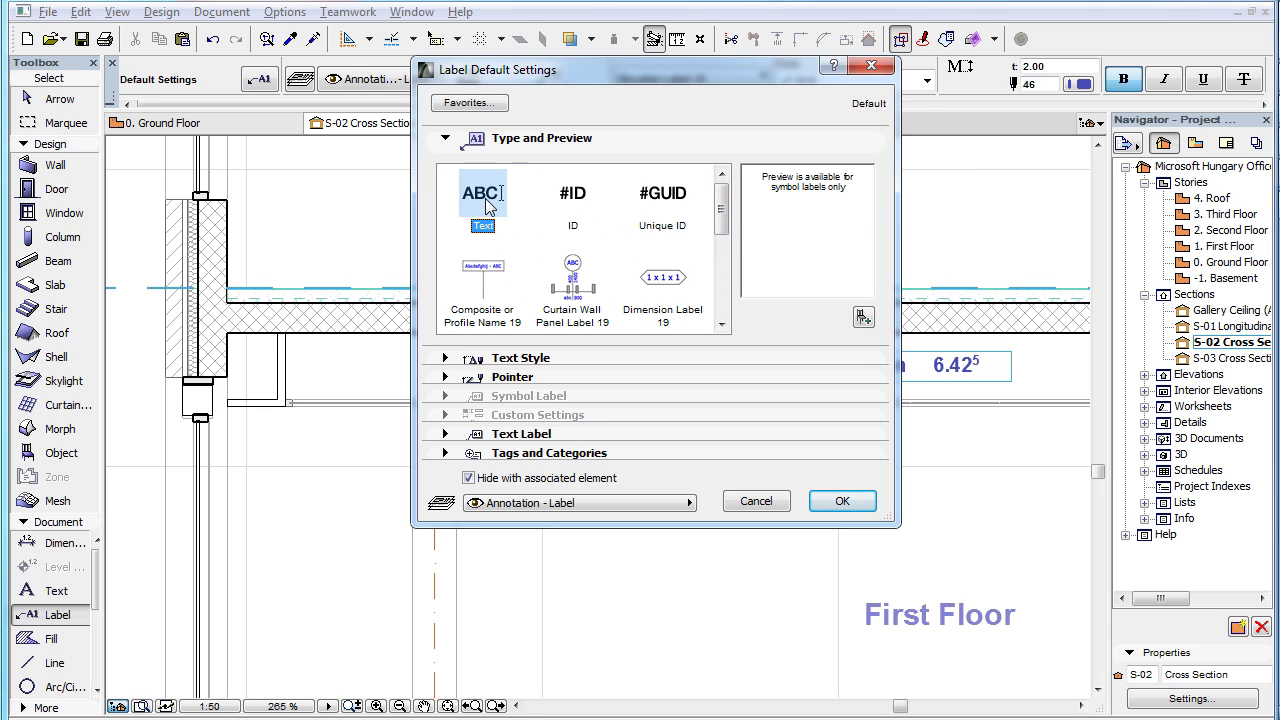
left_click(576, 212)
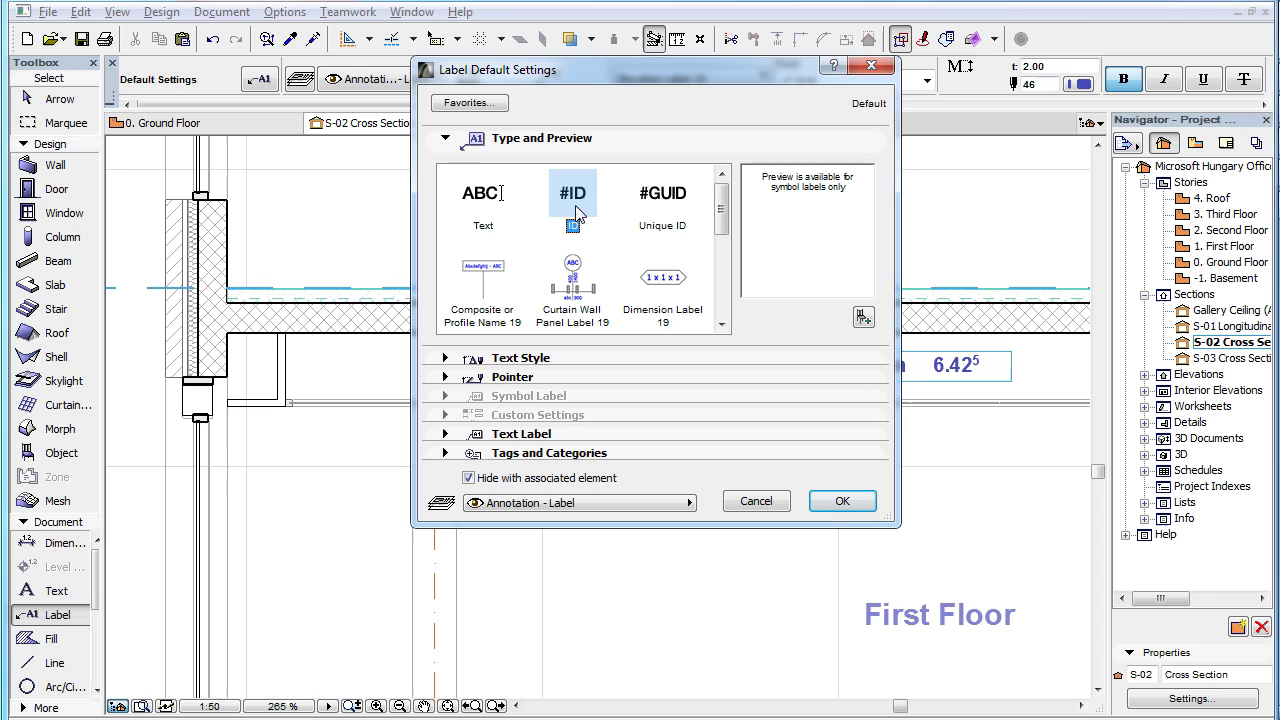
left_click(664, 210)
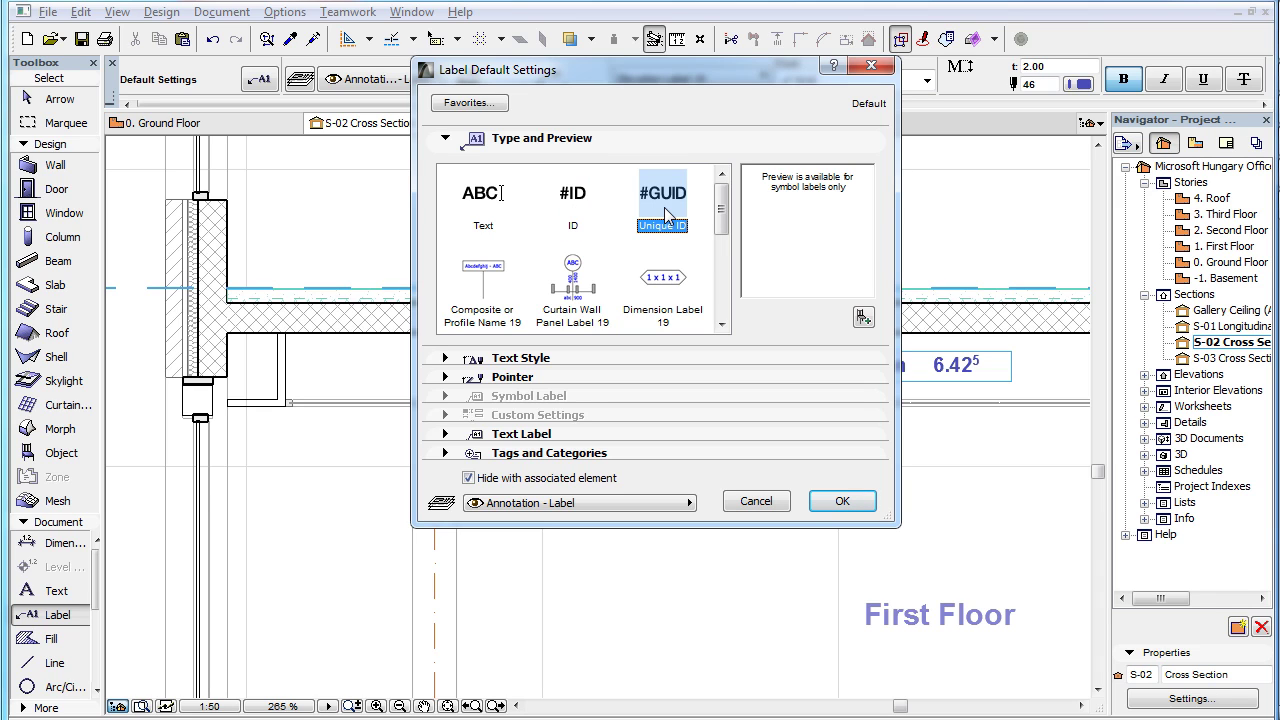
left_click(488, 300)
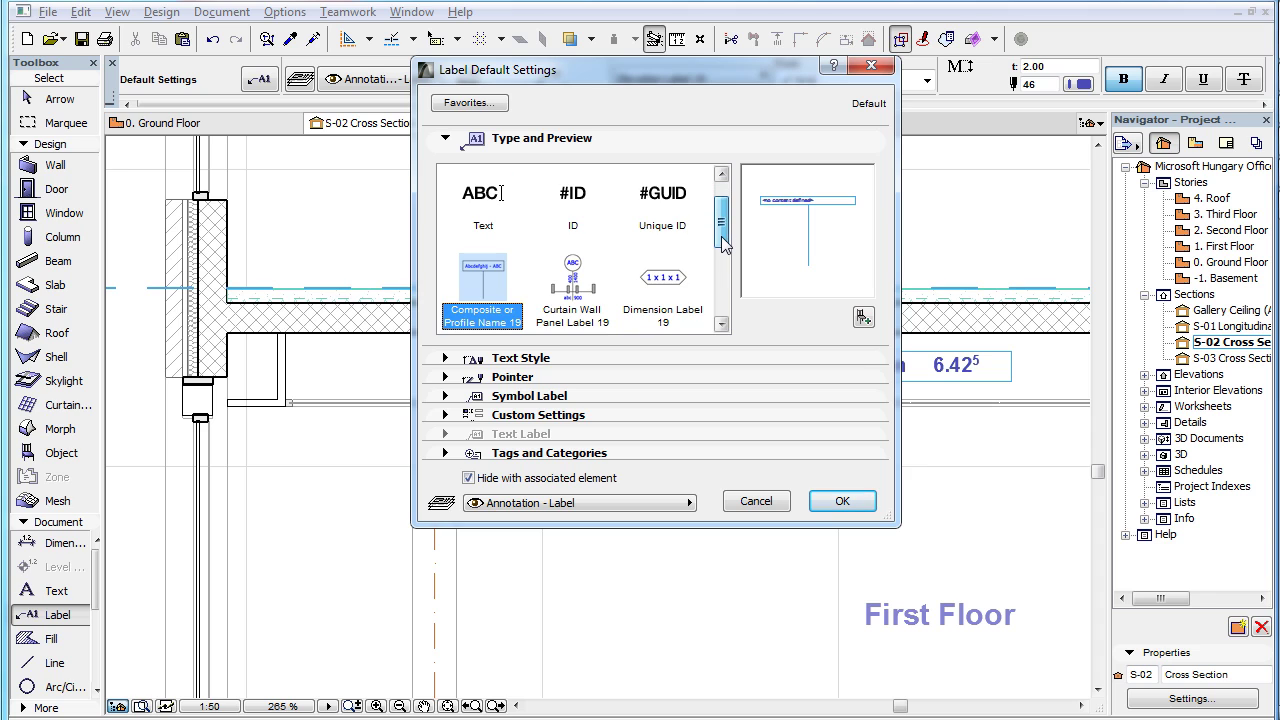
left_click_drag(721, 222, 724, 256)
left_click(580, 300)
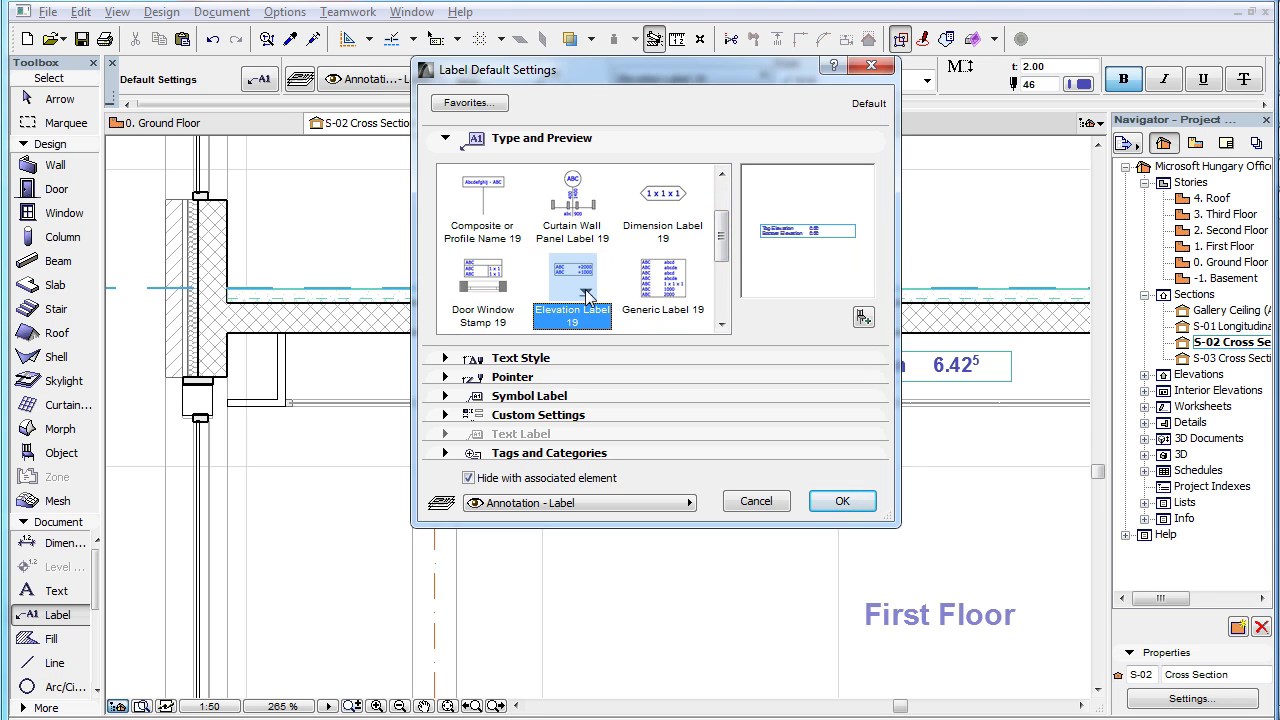
left_click_drag(722, 246, 727, 228)
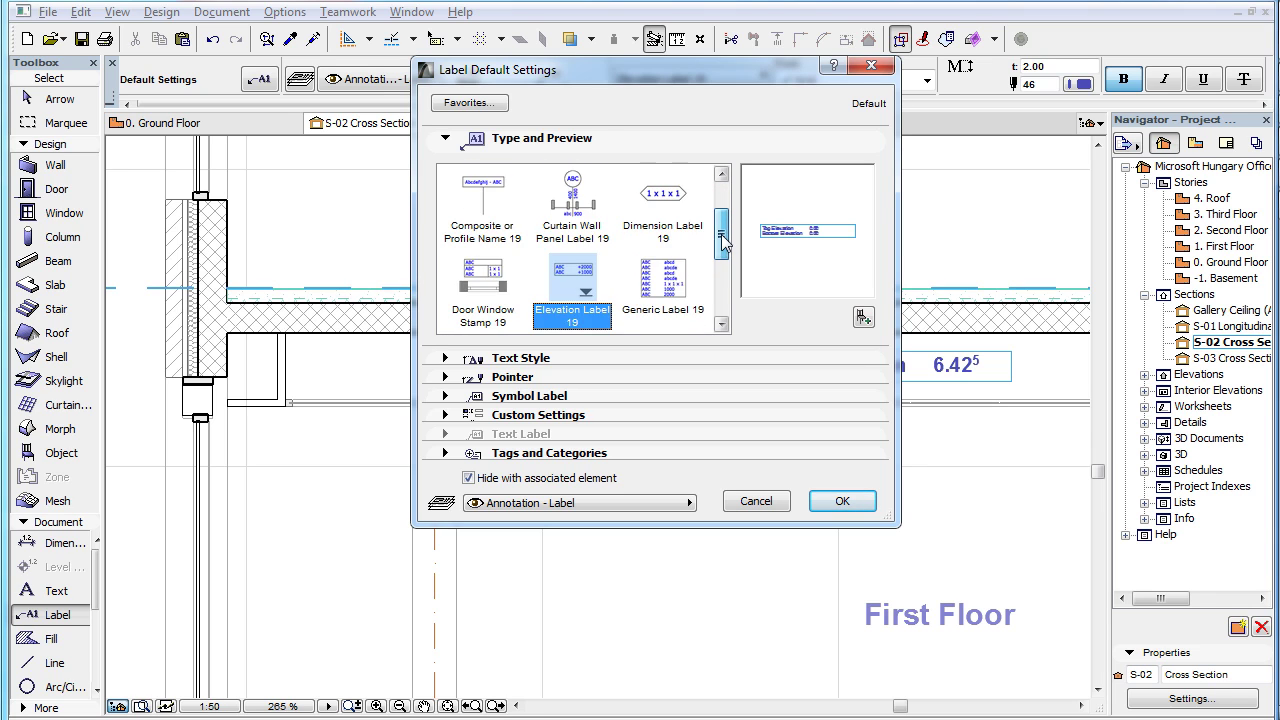
left_click(666, 288)
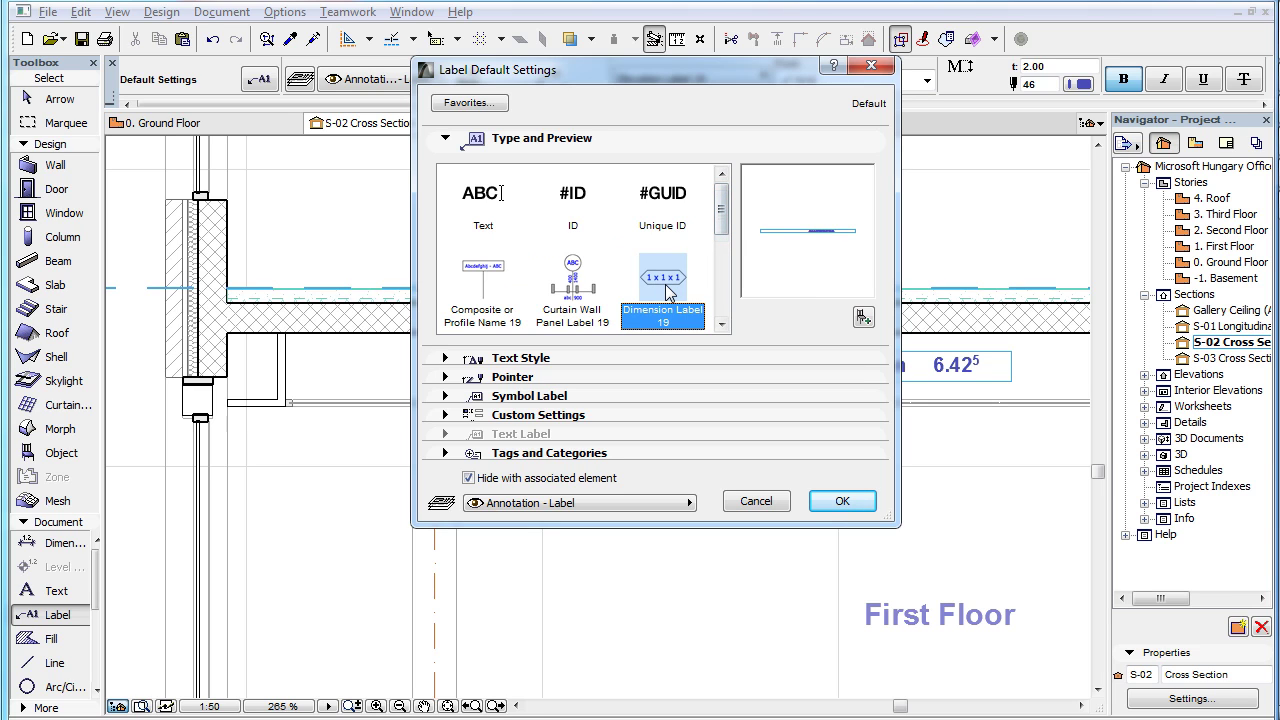
left_click(840, 503)
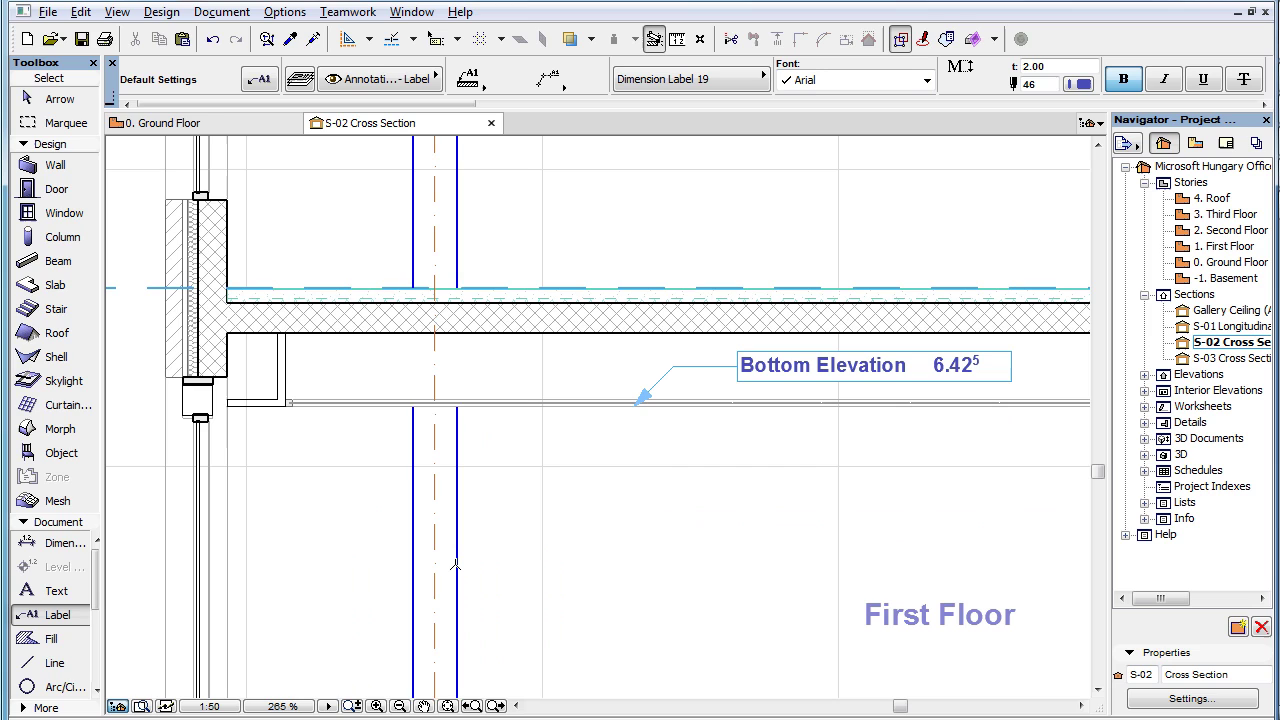
Place a 0.30 m x 0.30 m dimension label right of the column and select it.
left_click(456, 564)
left_click(564, 562)
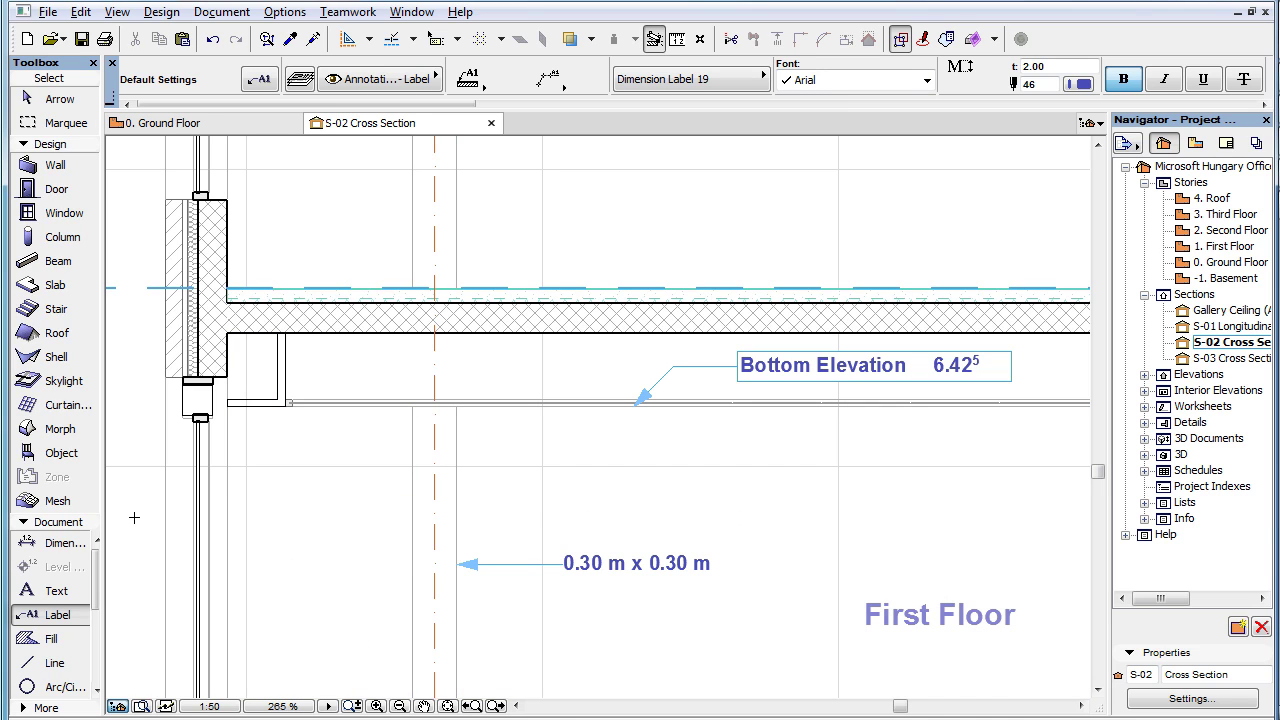
left_click(497, 564)
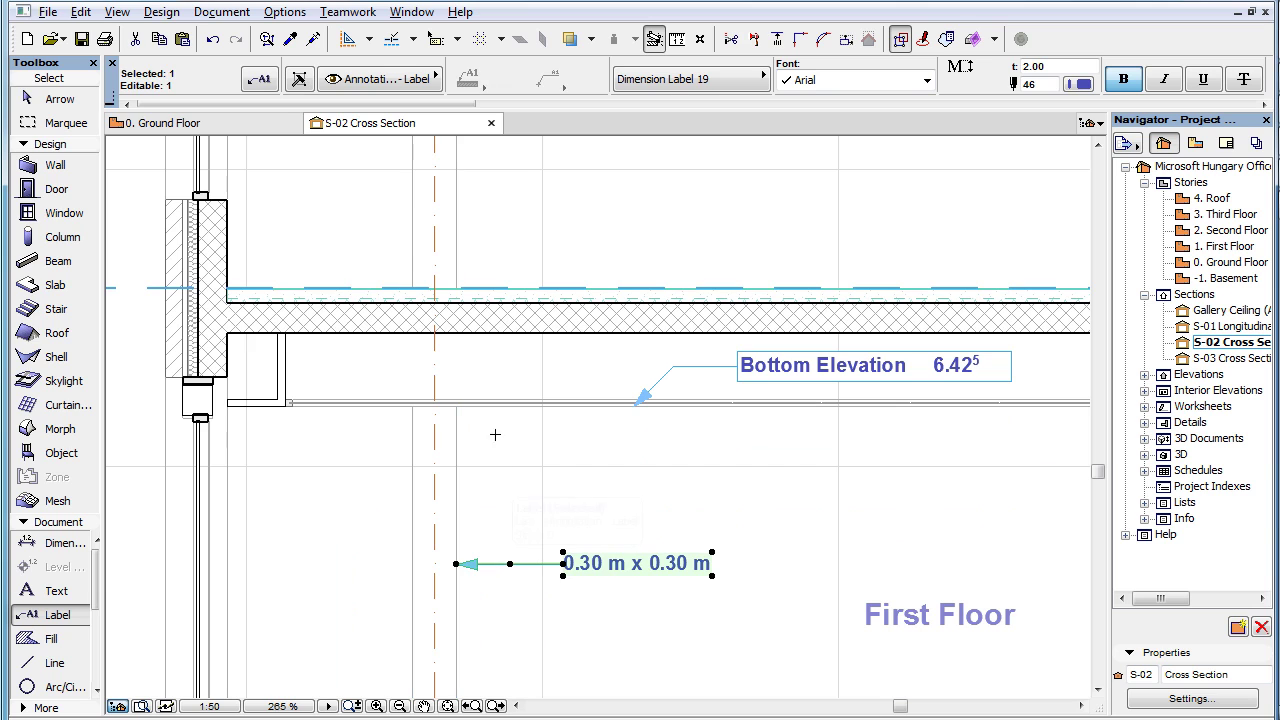
Give the column label wrapped text, a frame and text offset 1, then deselect it.
left_click(260, 79)
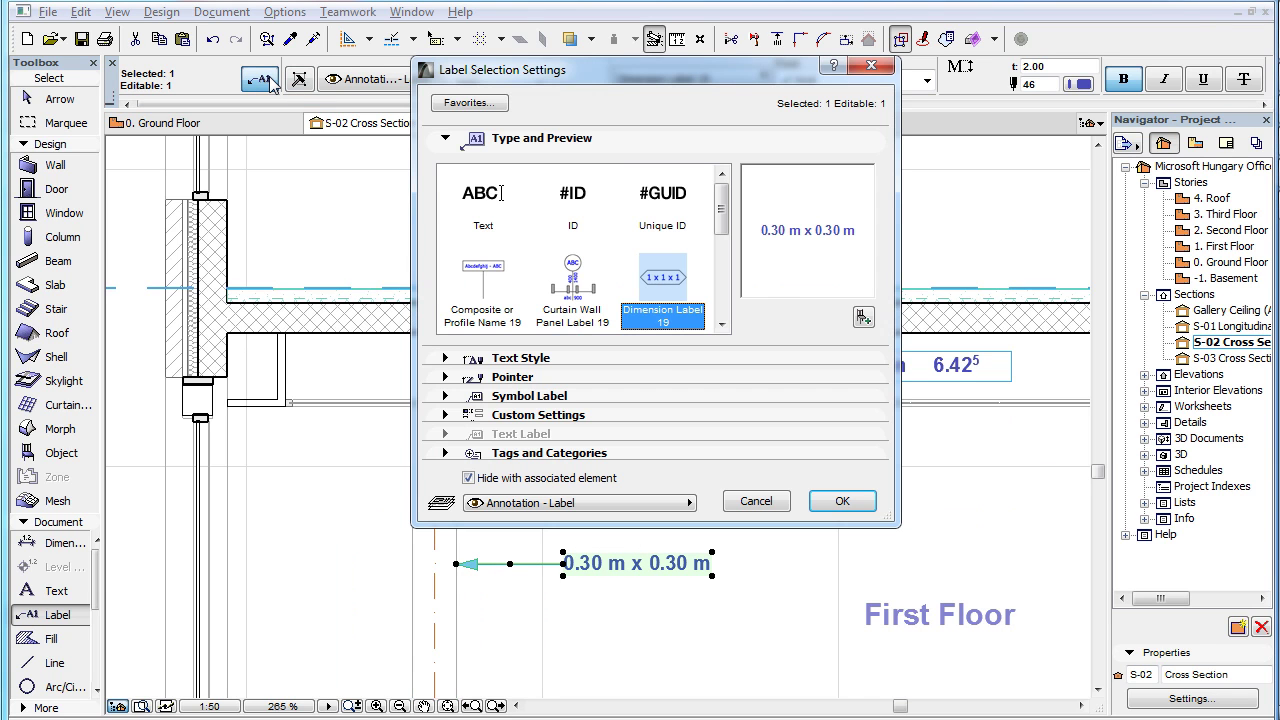
left_click(855, 362)
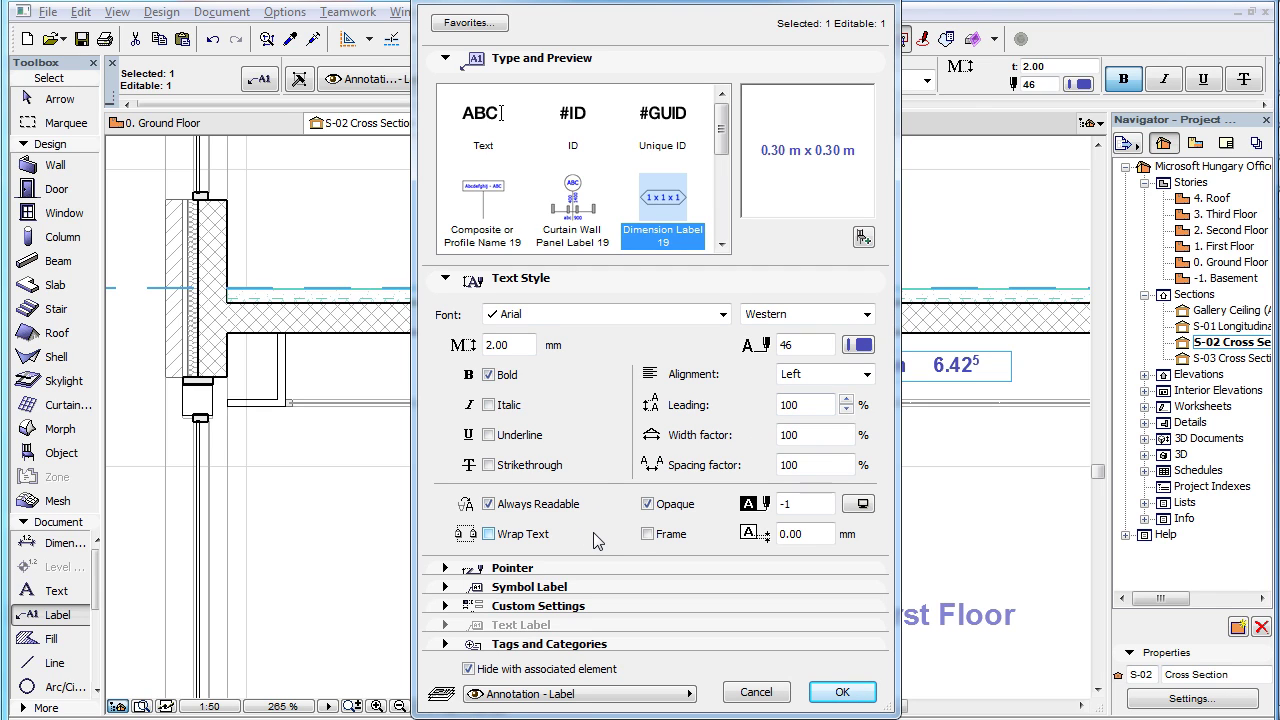
left_click(530, 537)
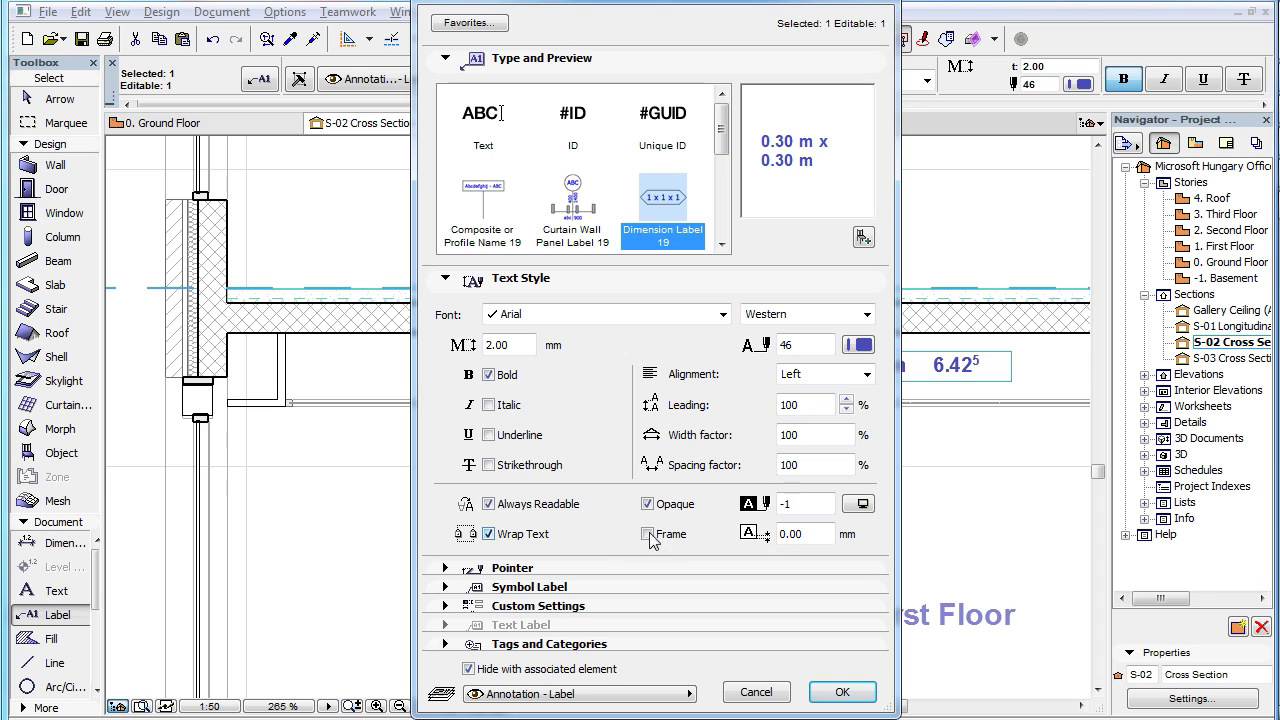
left_click(820, 533)
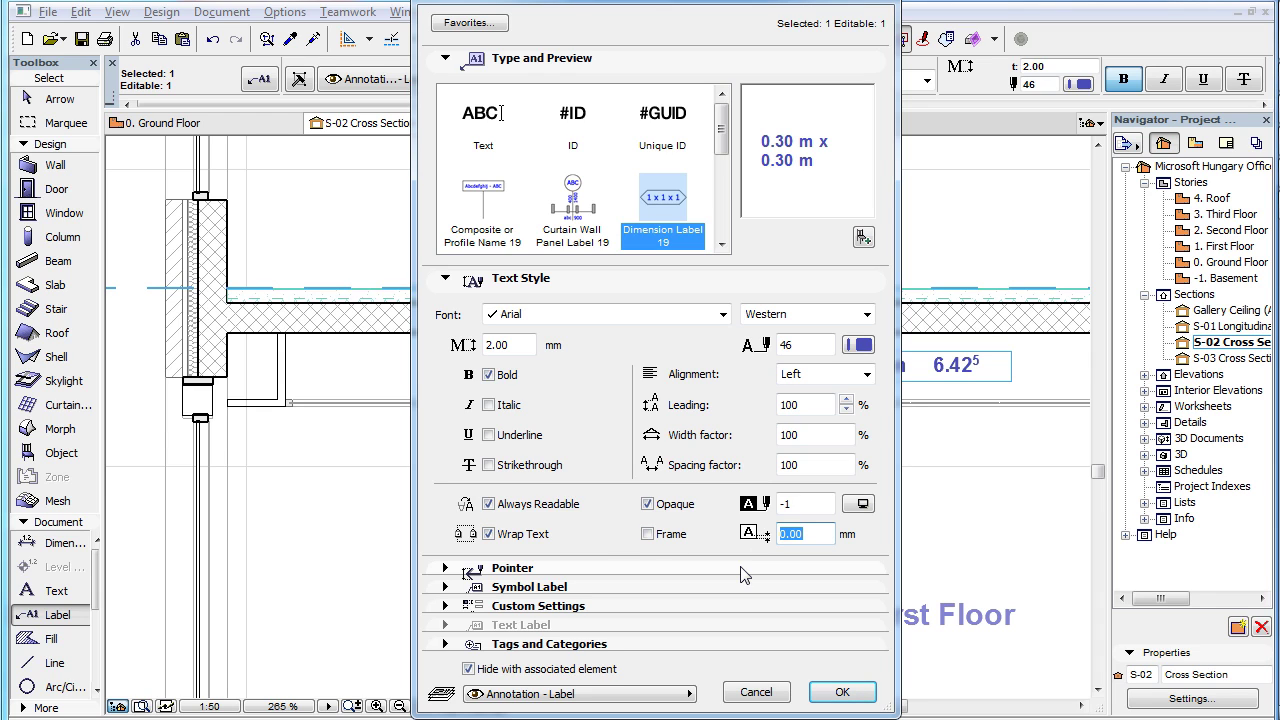
type("1")
left_click(675, 536)
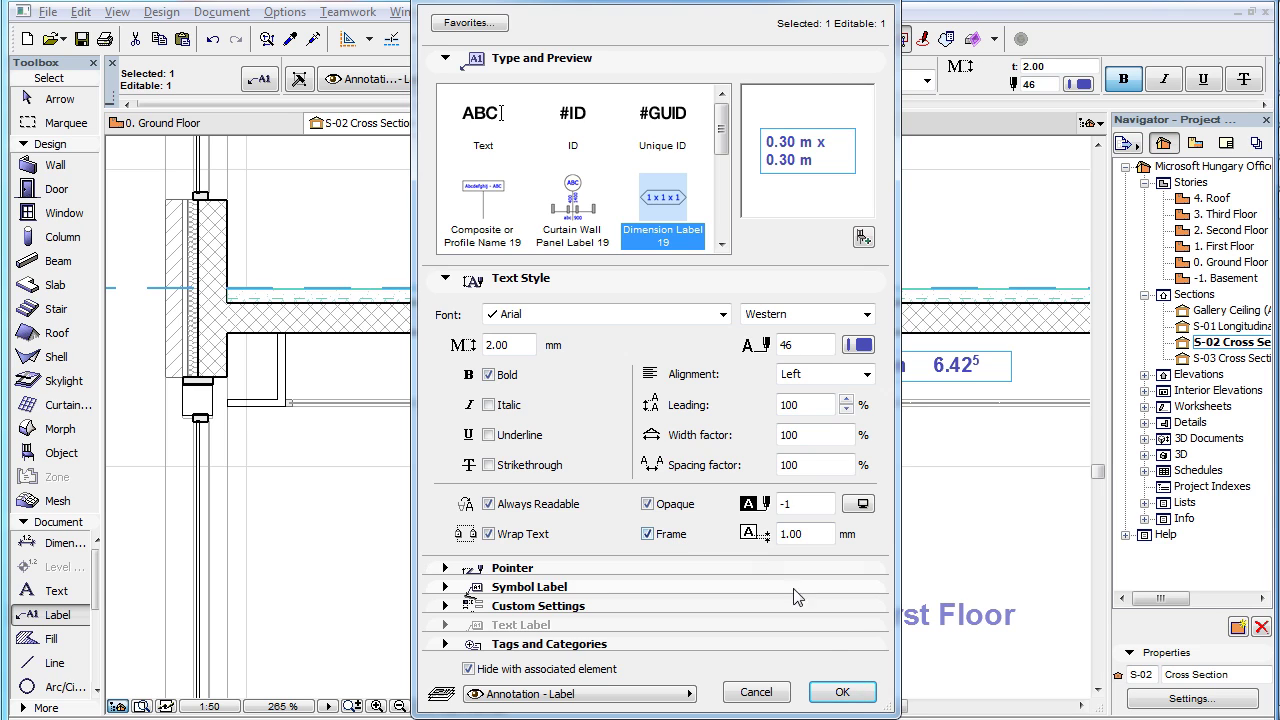
left_click(842, 692)
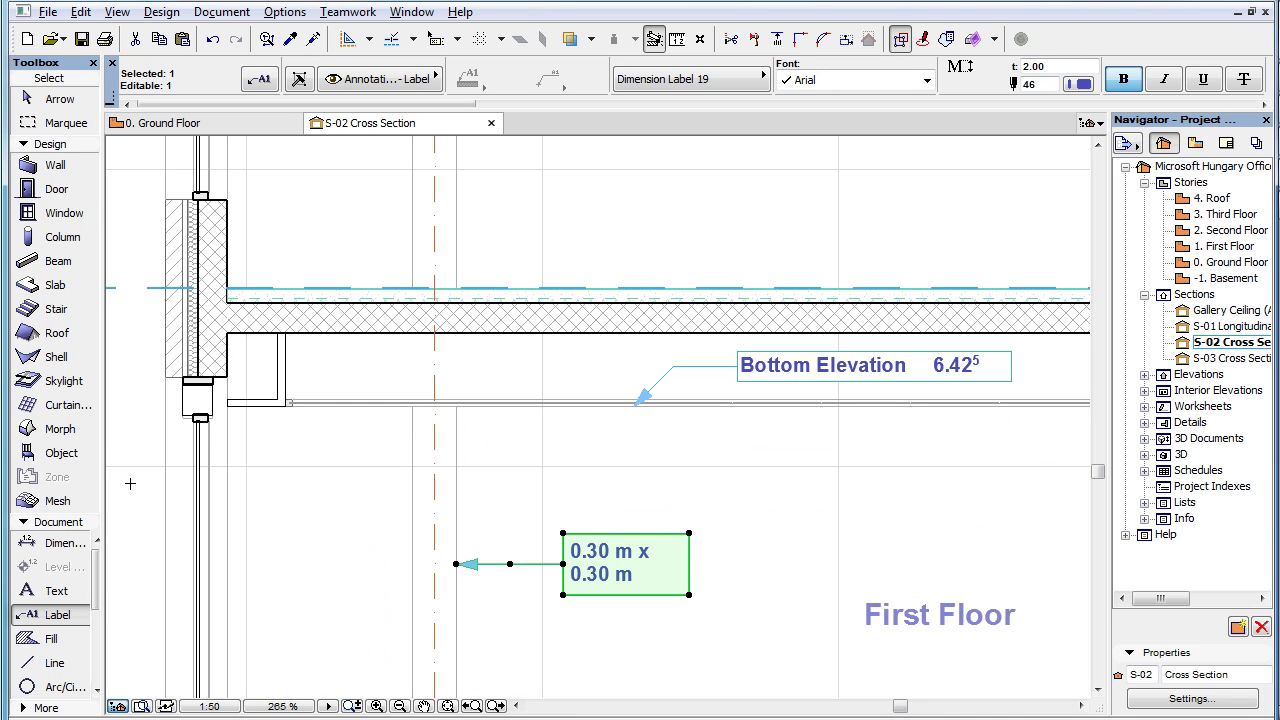
key("Escape")
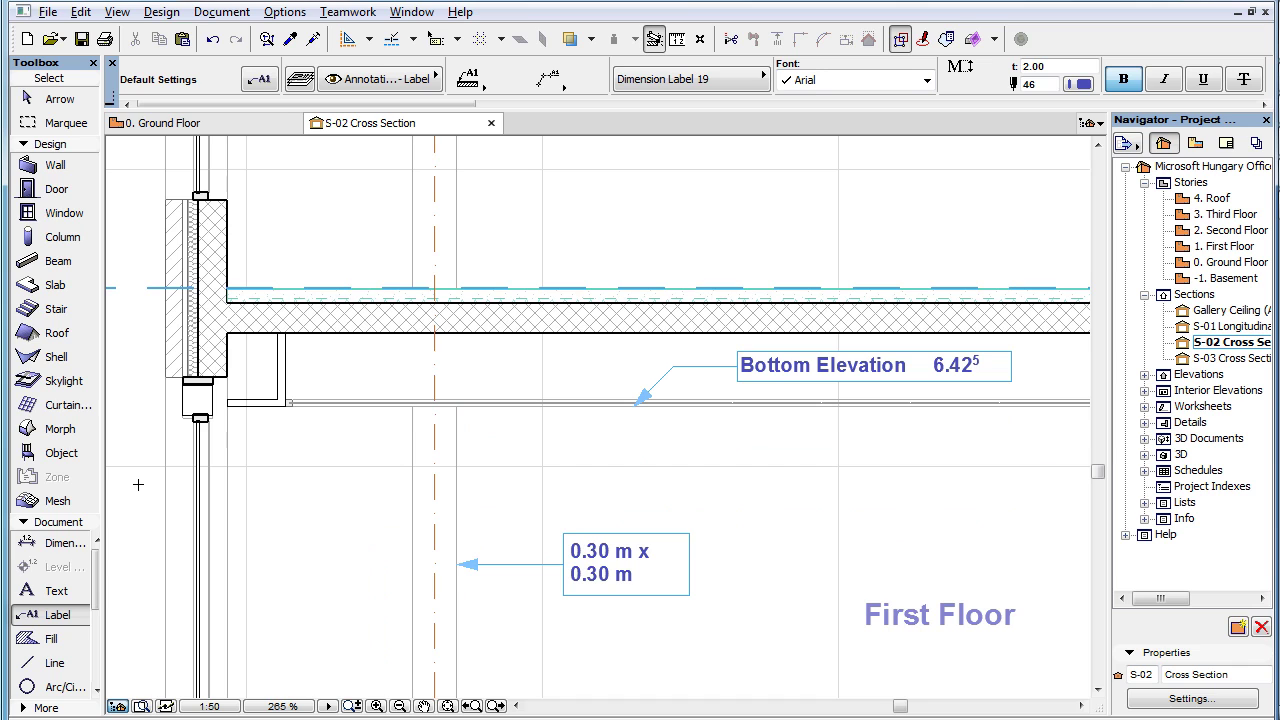
left_click(500, 564)
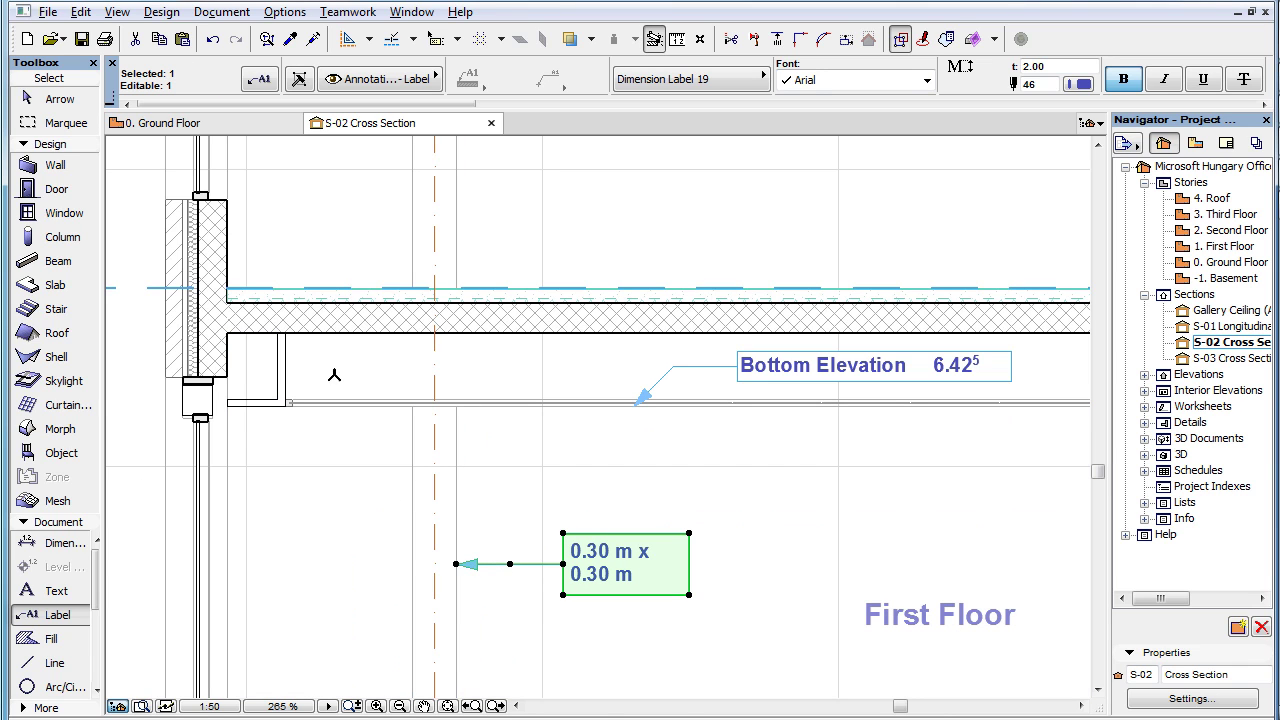
left_click(259, 80)
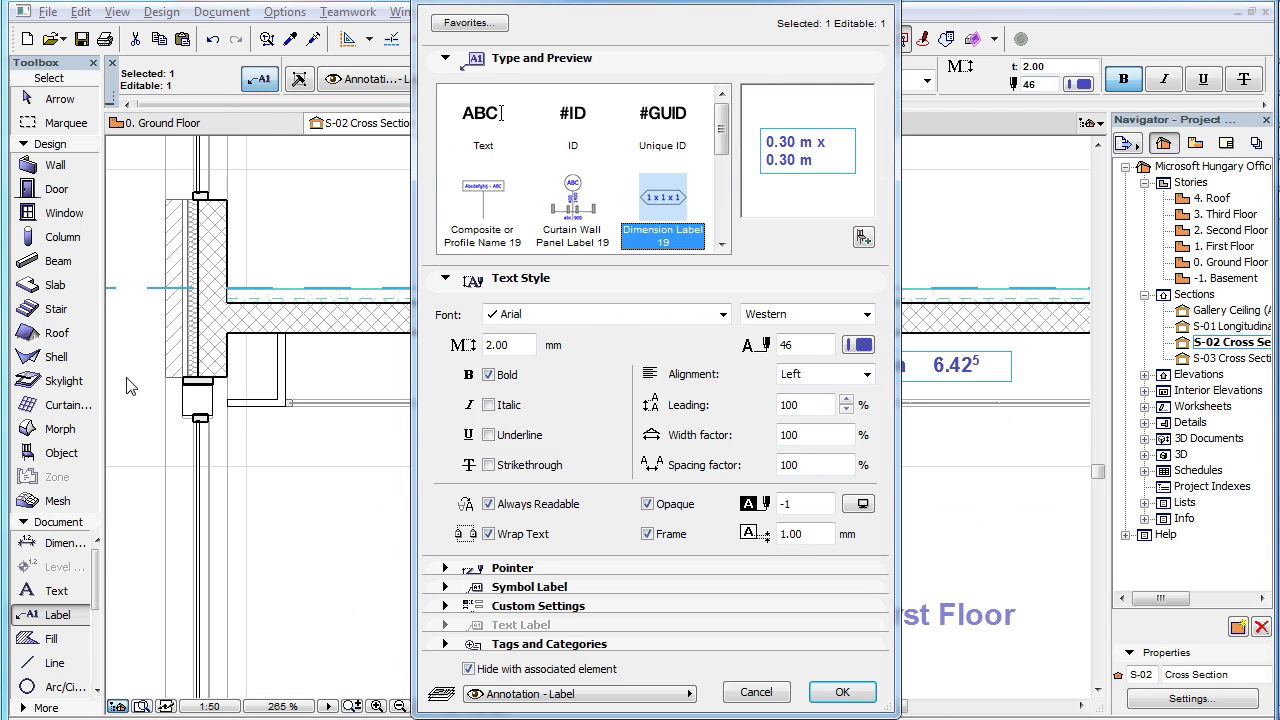
left_click(604, 284)
left_click(603, 298)
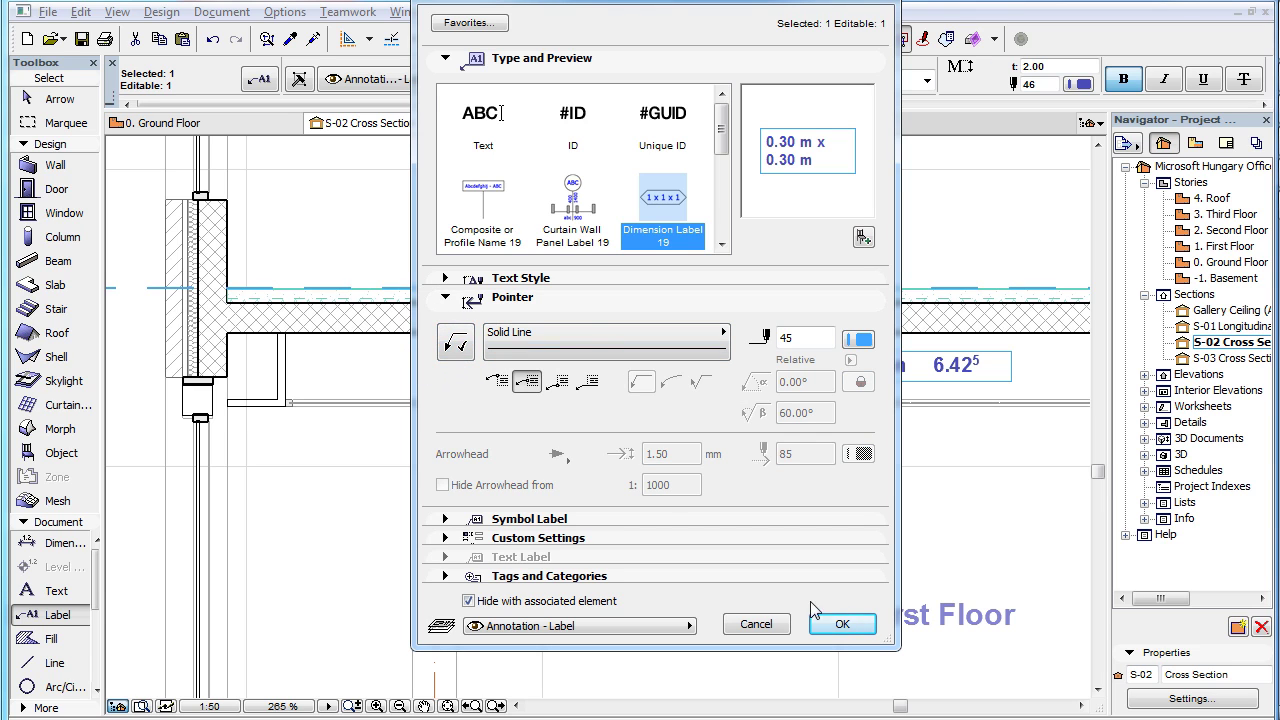
left_click(835, 622)
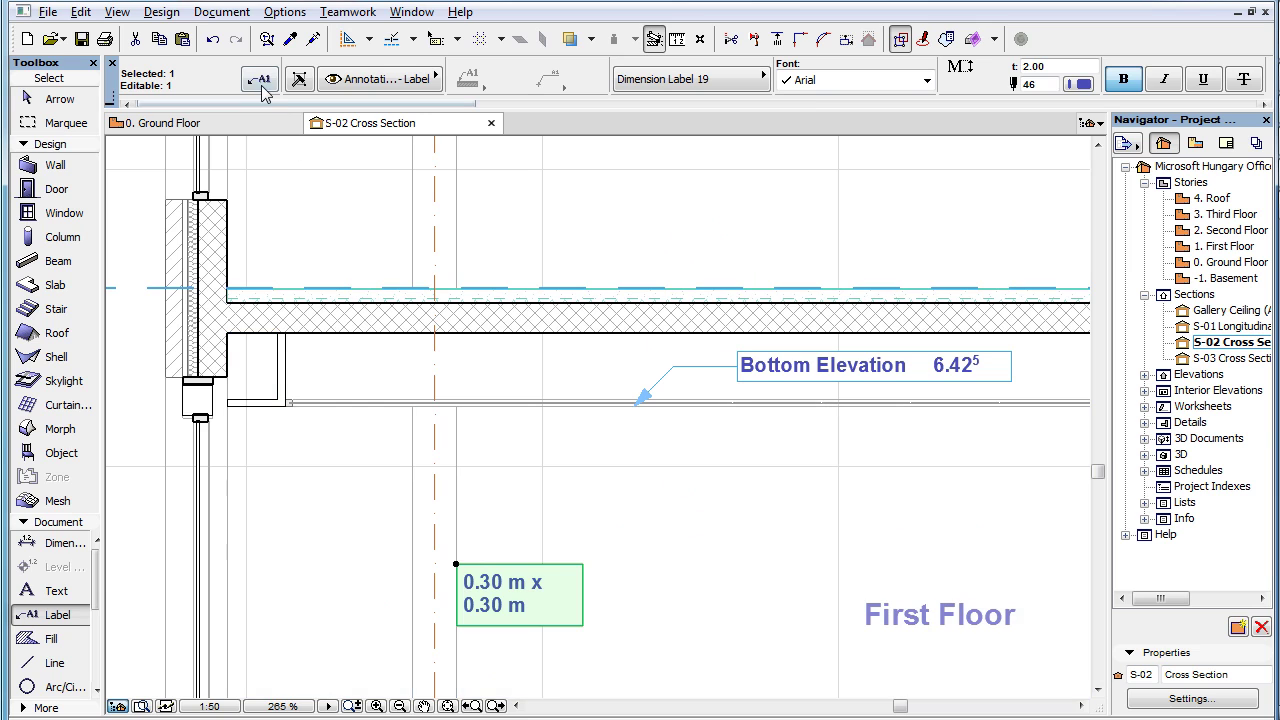
left_click(263, 88)
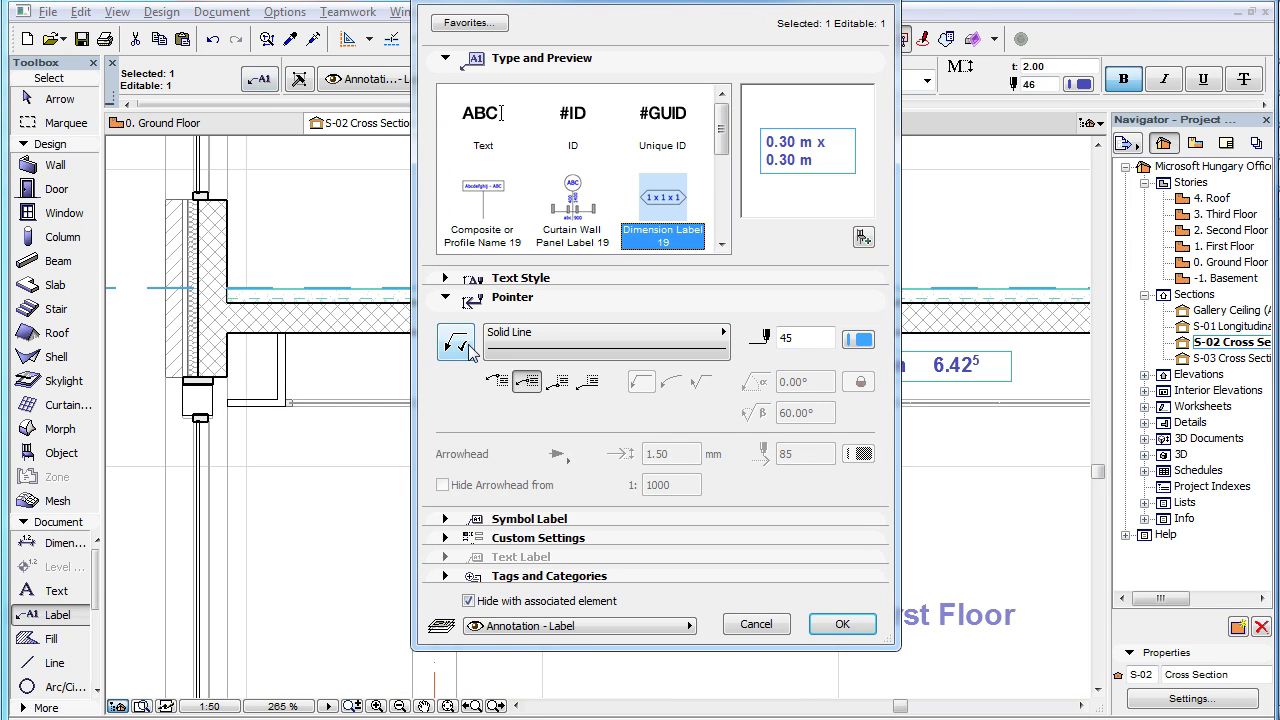
left_click(842, 624)
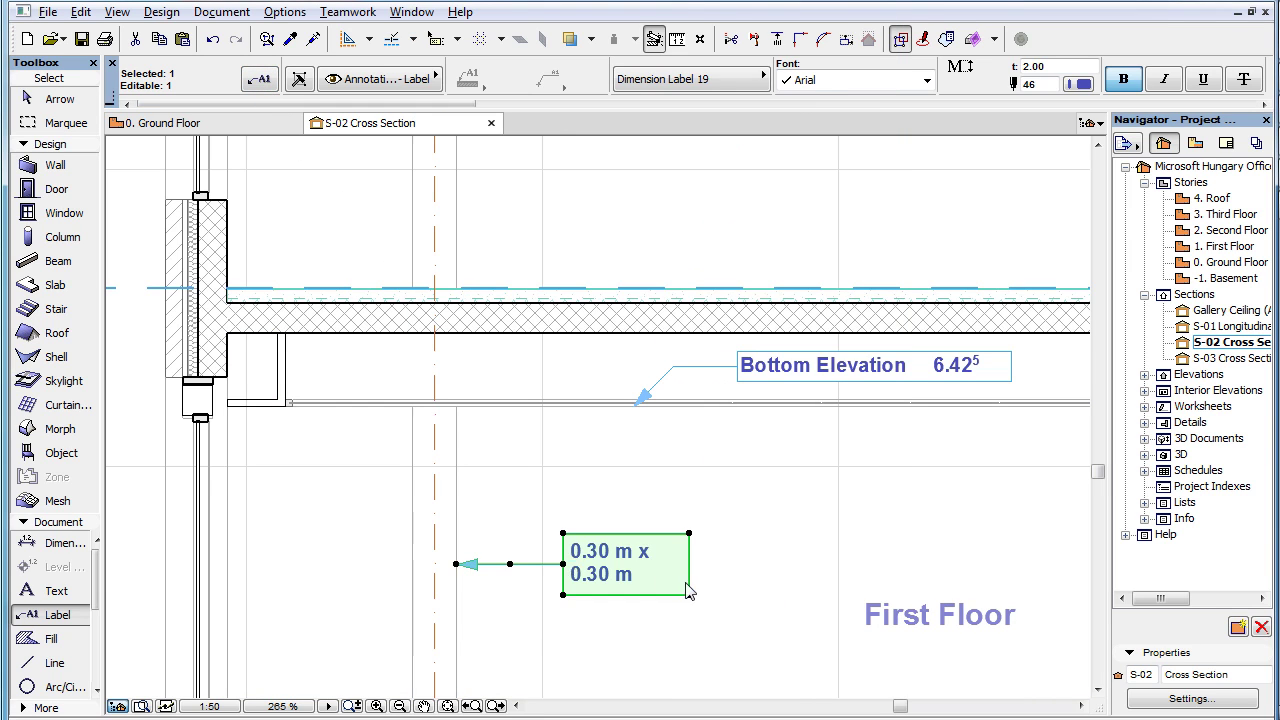
key("Escape")
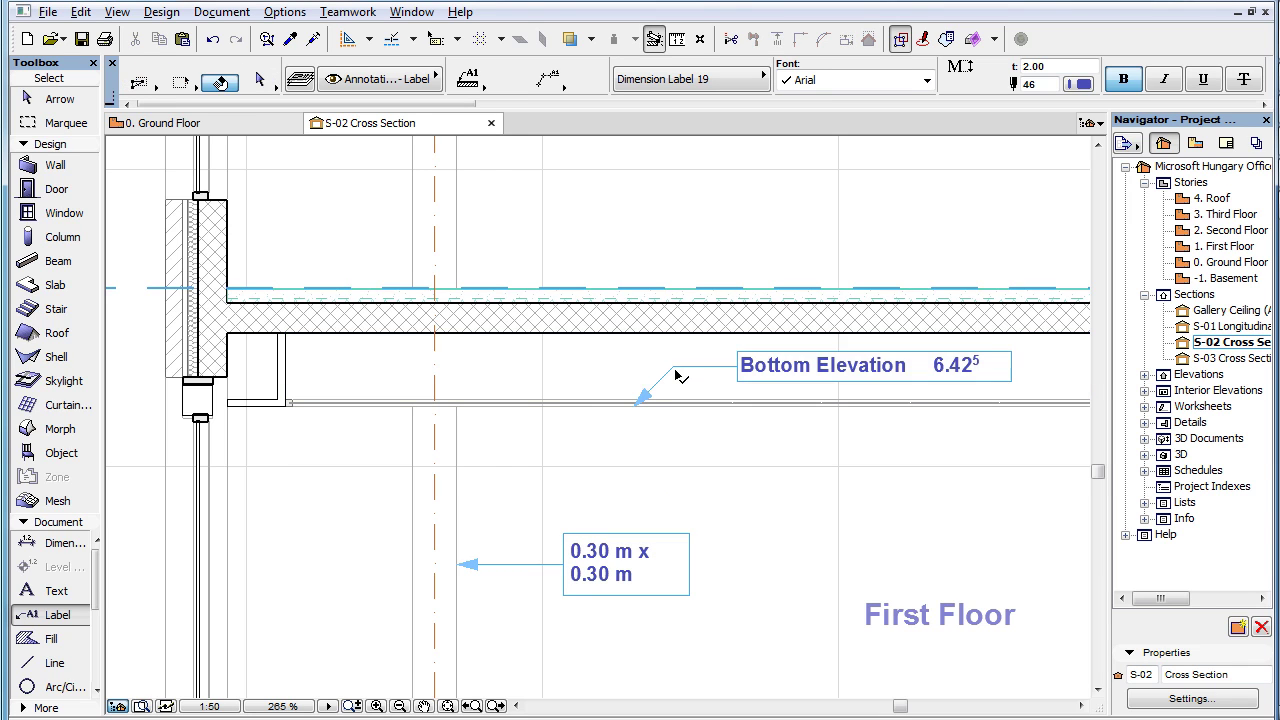
Switch the Bottom Elevation 6.42 label to an inverted pointer with starting angle α of 25°.
left_click(757, 371)
left_click(257, 82)
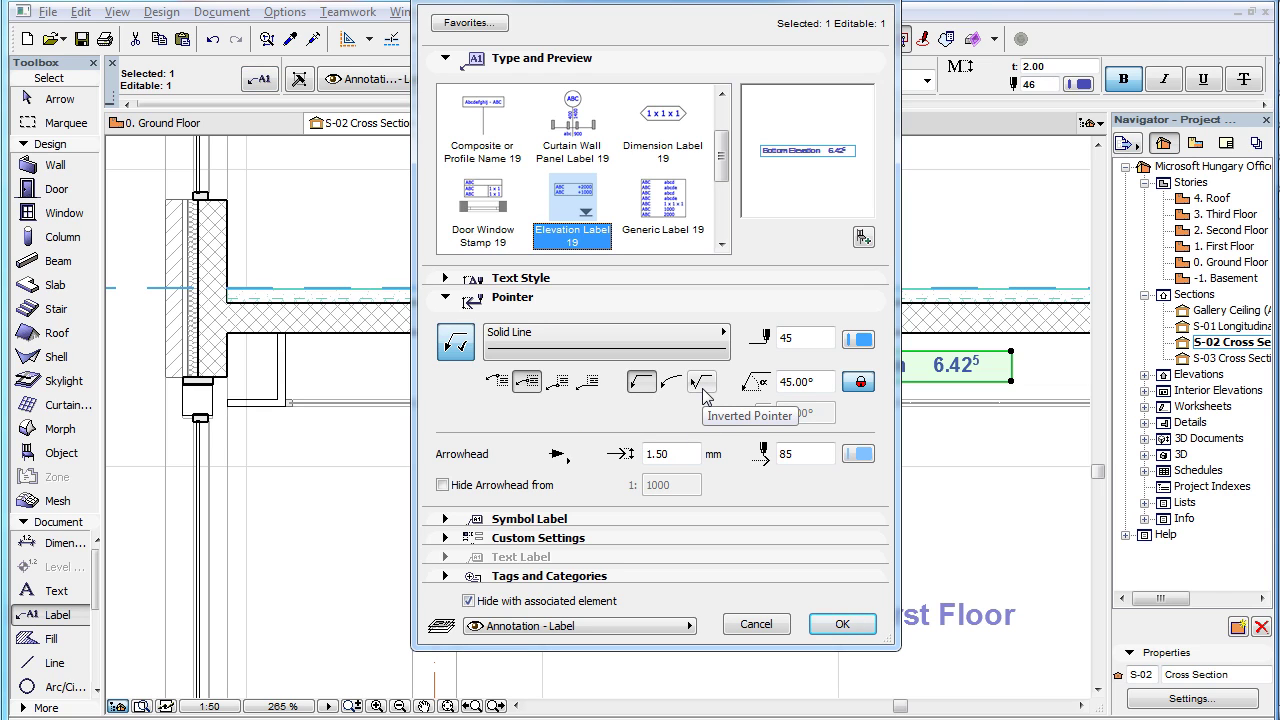
left_click(703, 389)
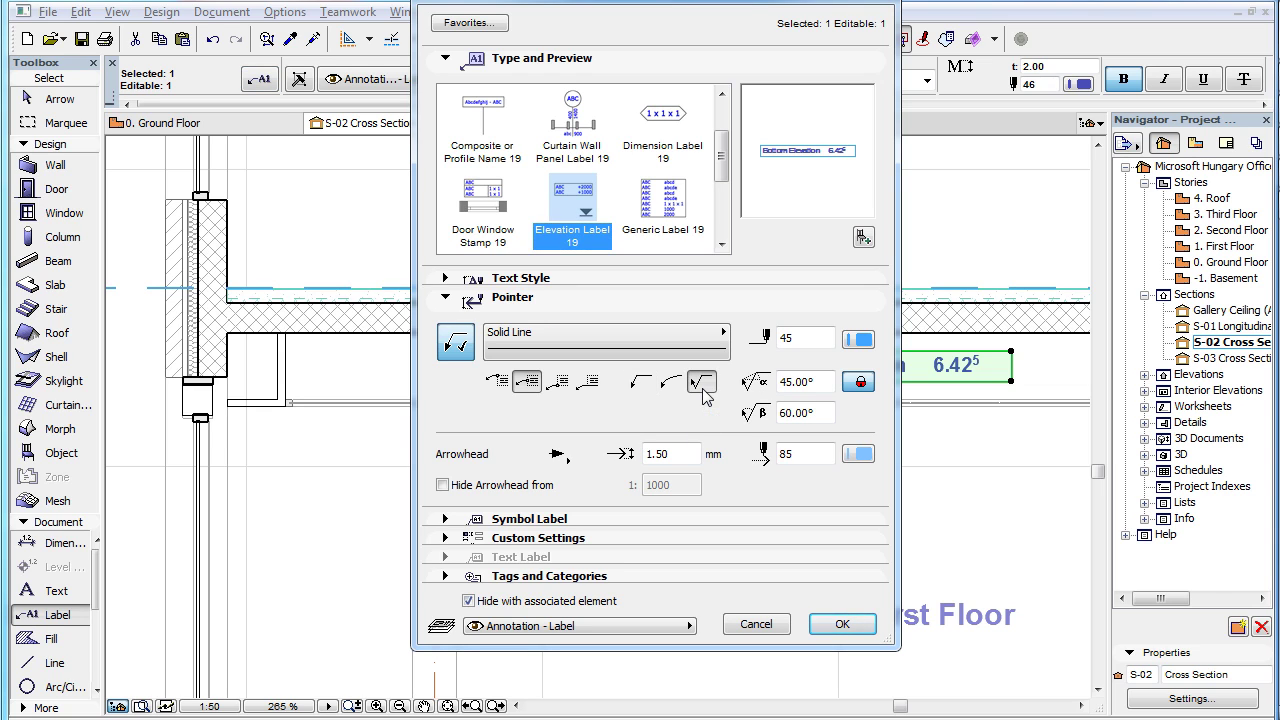
left_click_drag(820, 381, 773, 381)
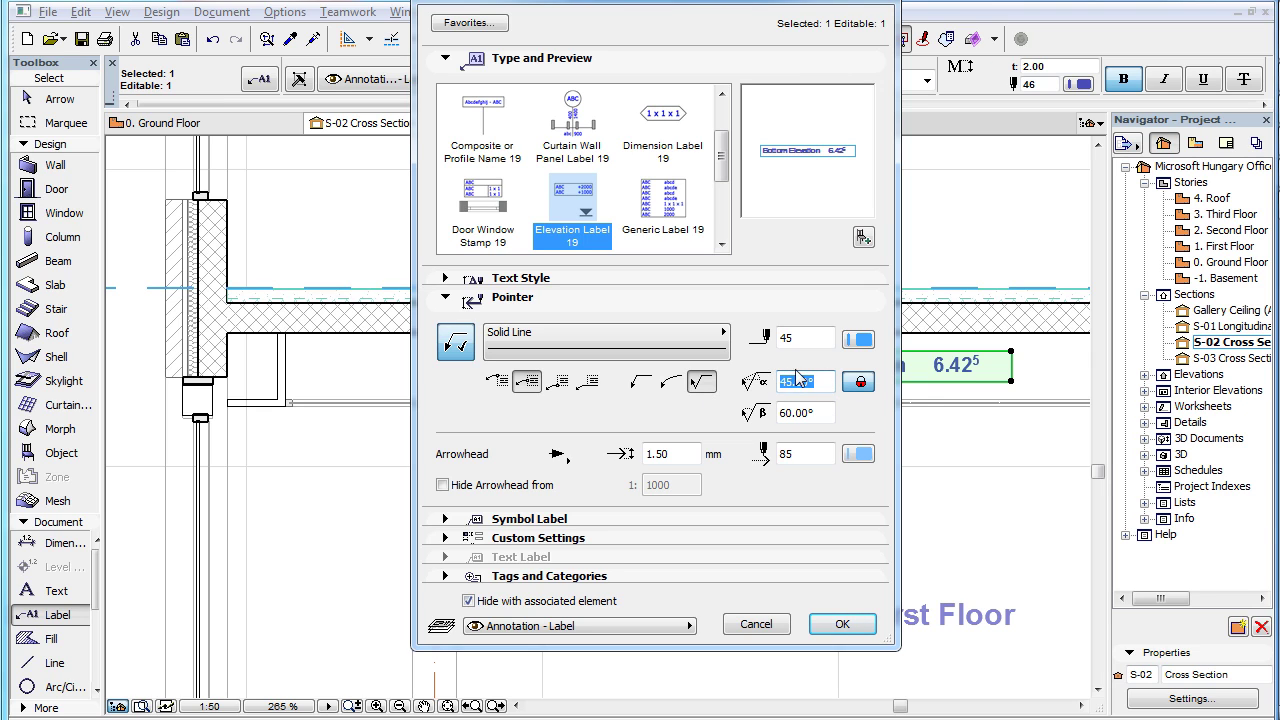
type("25")
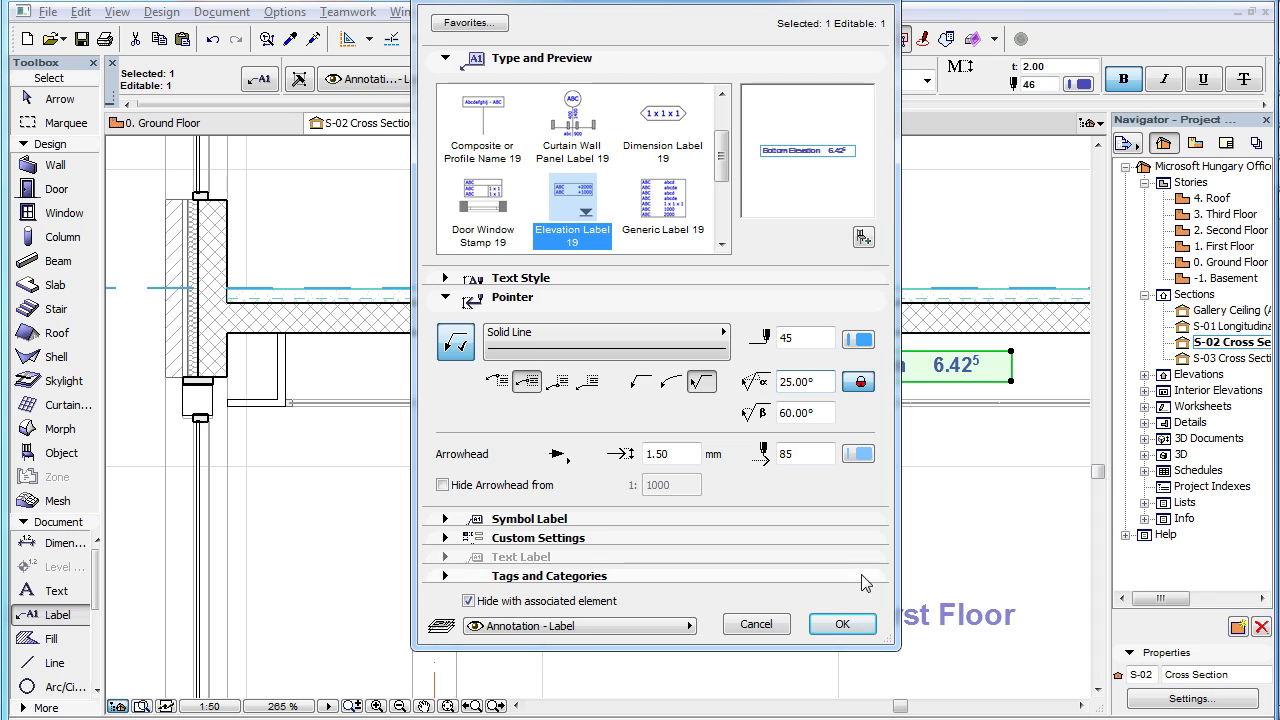
left_click(855, 626)
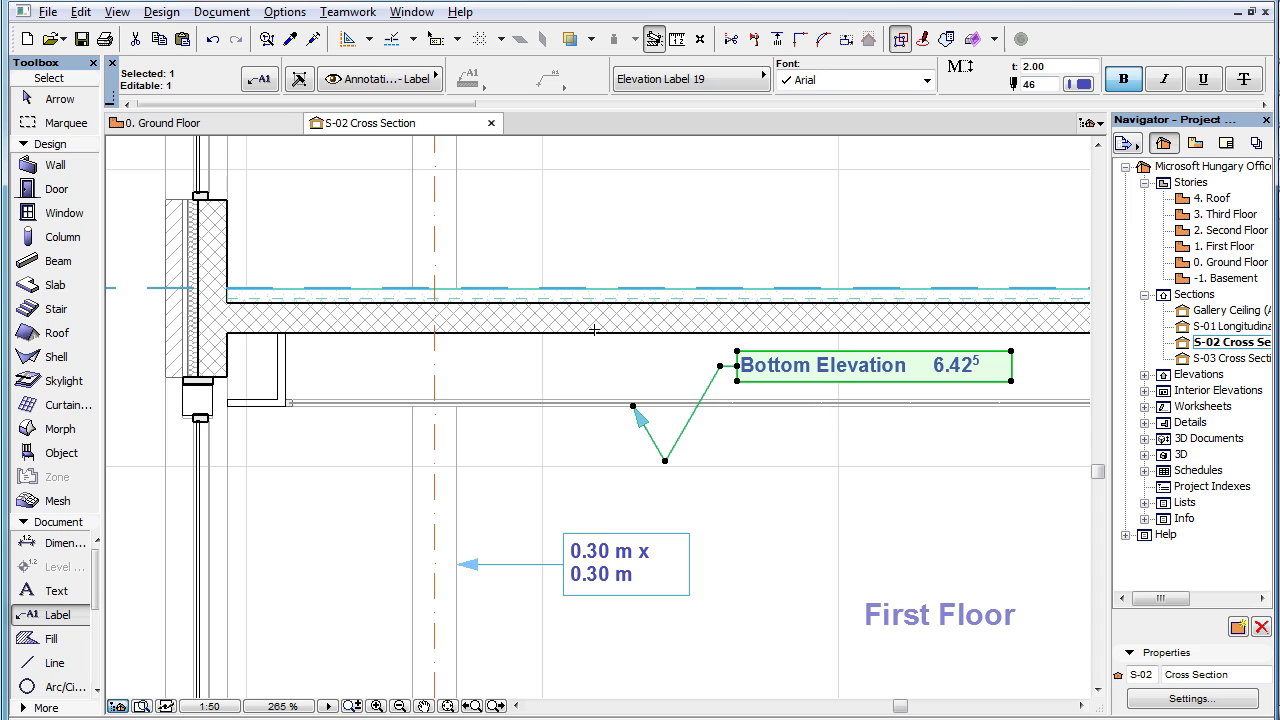
Keep the inverted pointer and set the elevation label's second angle β to 45°.
left_click(258, 79)
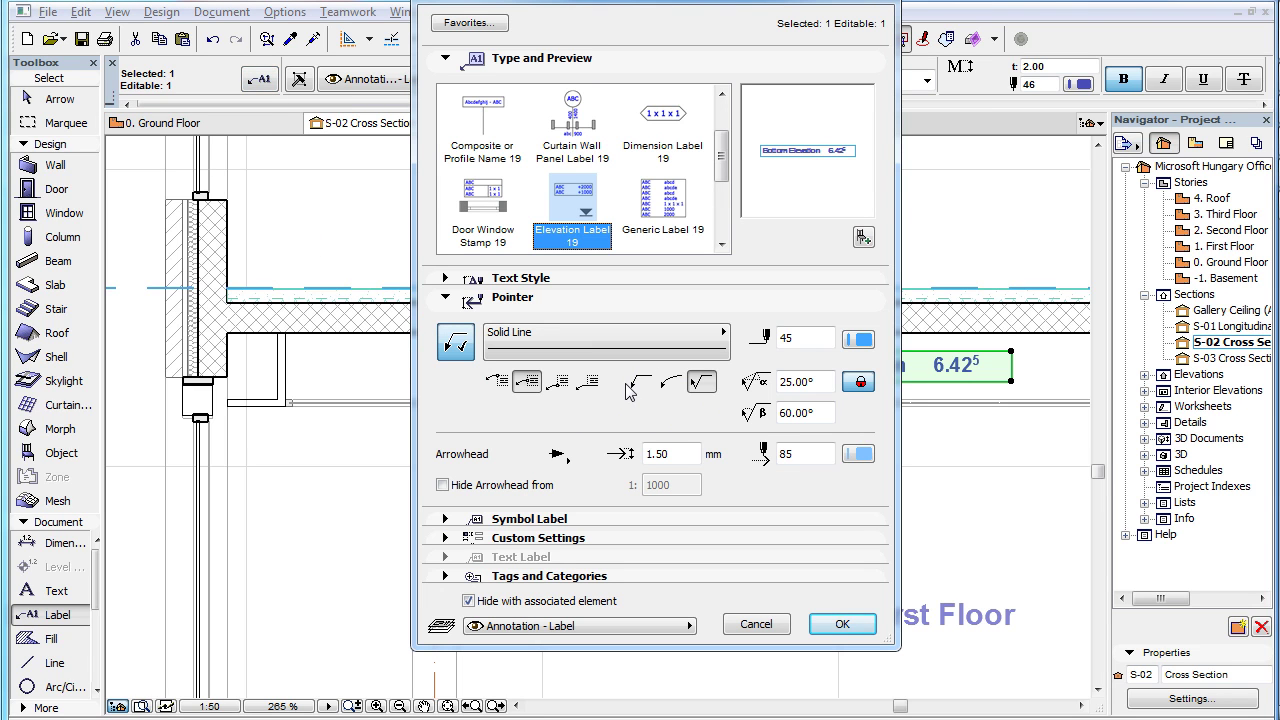
left_click(641, 381)
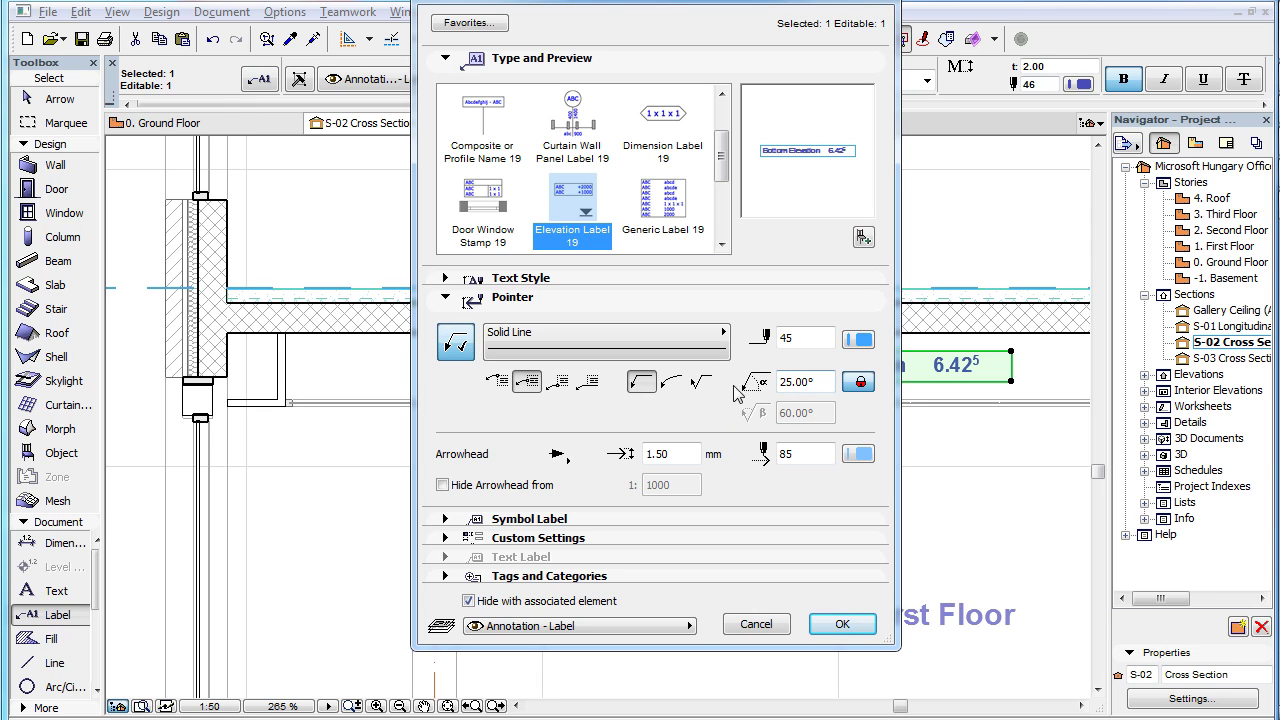
left_click(702, 382)
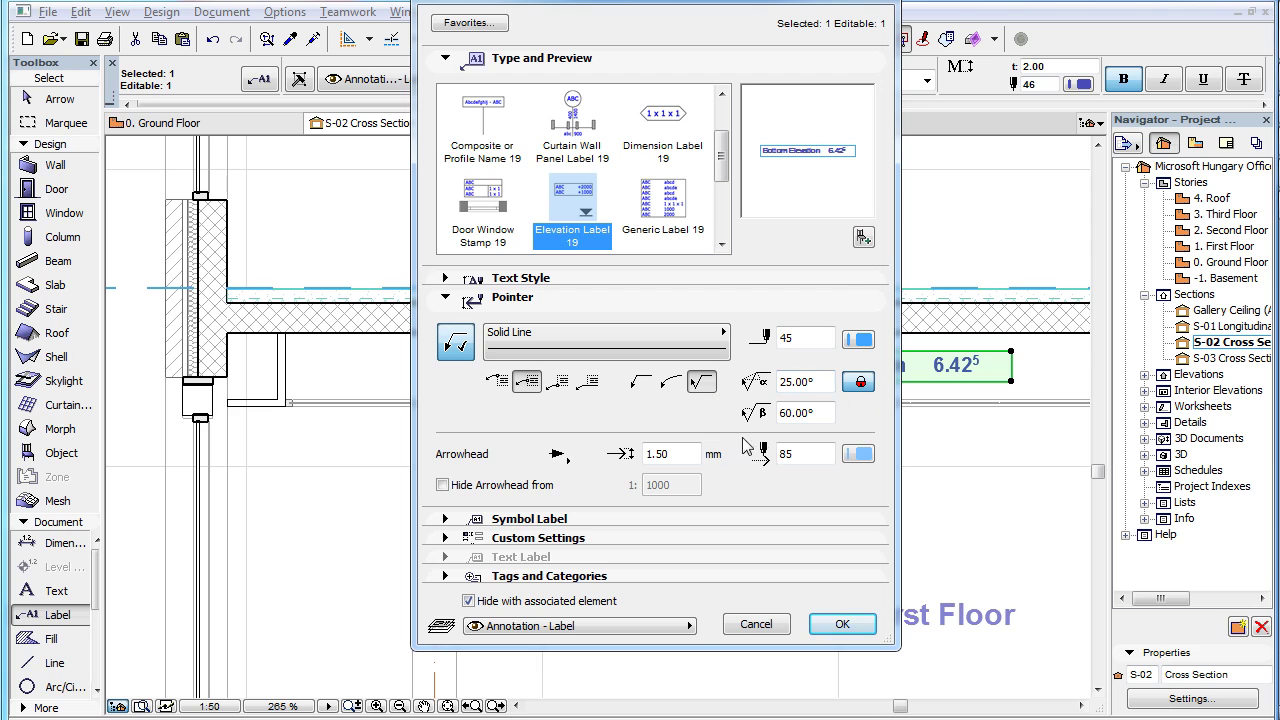
double_click(814, 413)
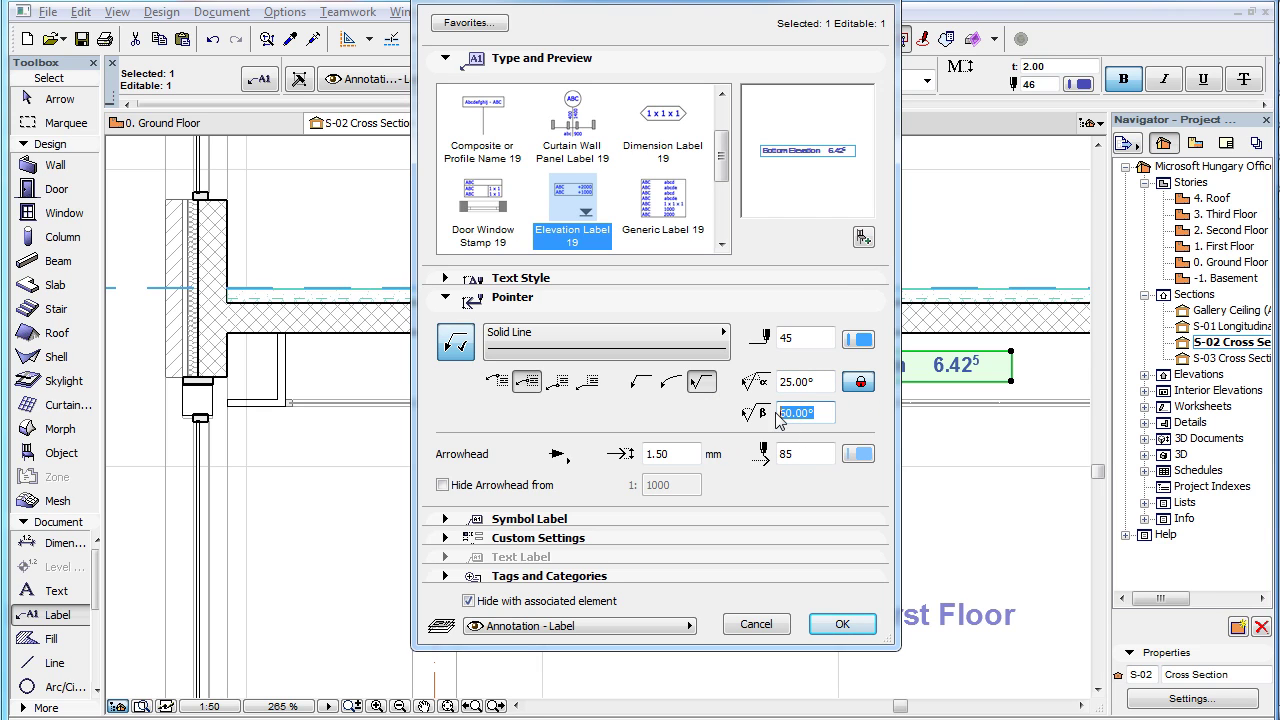
type("45")
left_click(842, 624)
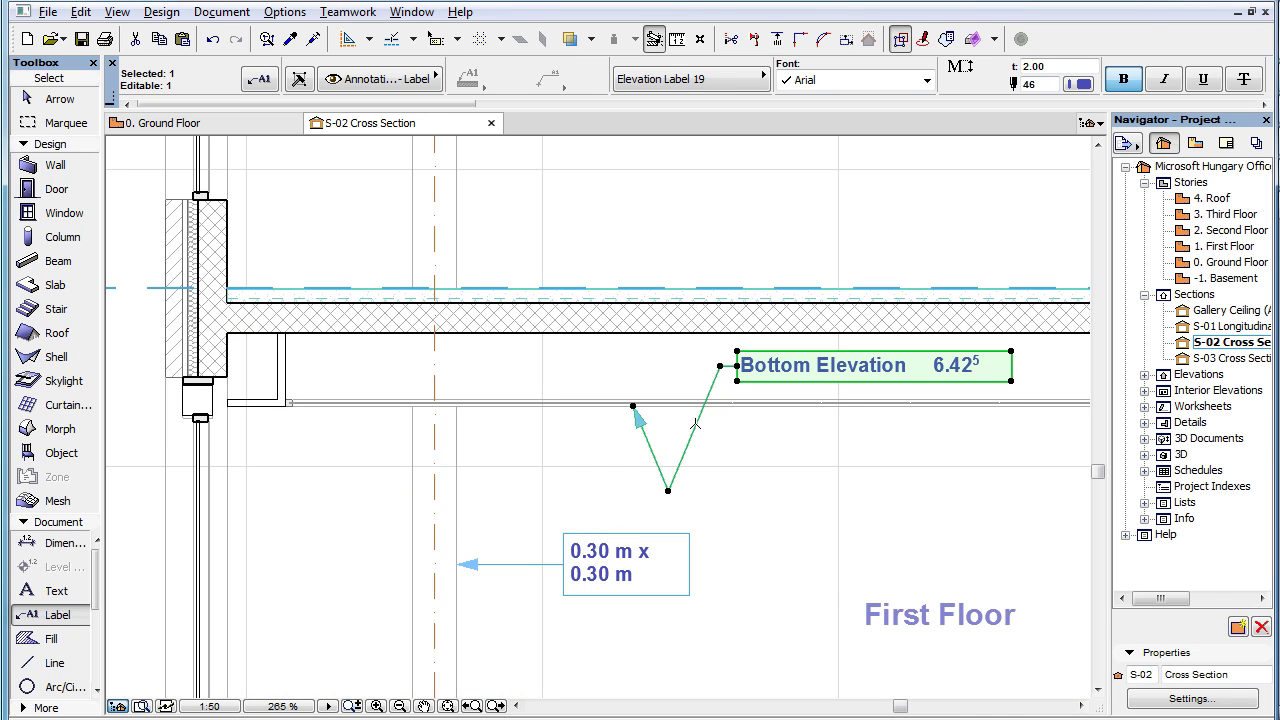
Select the 0.30 m x 0.30 m label and show its Symbol Label parameters in settings.
key("Escape")
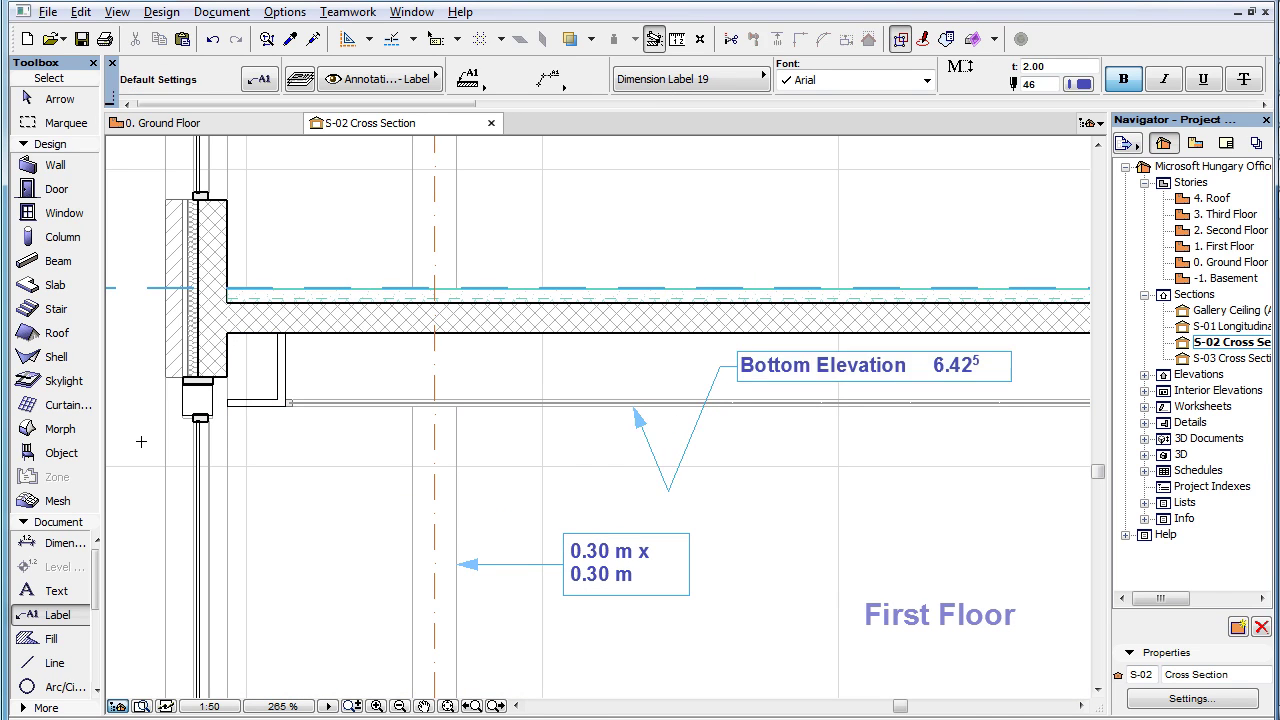
left_click(503, 566)
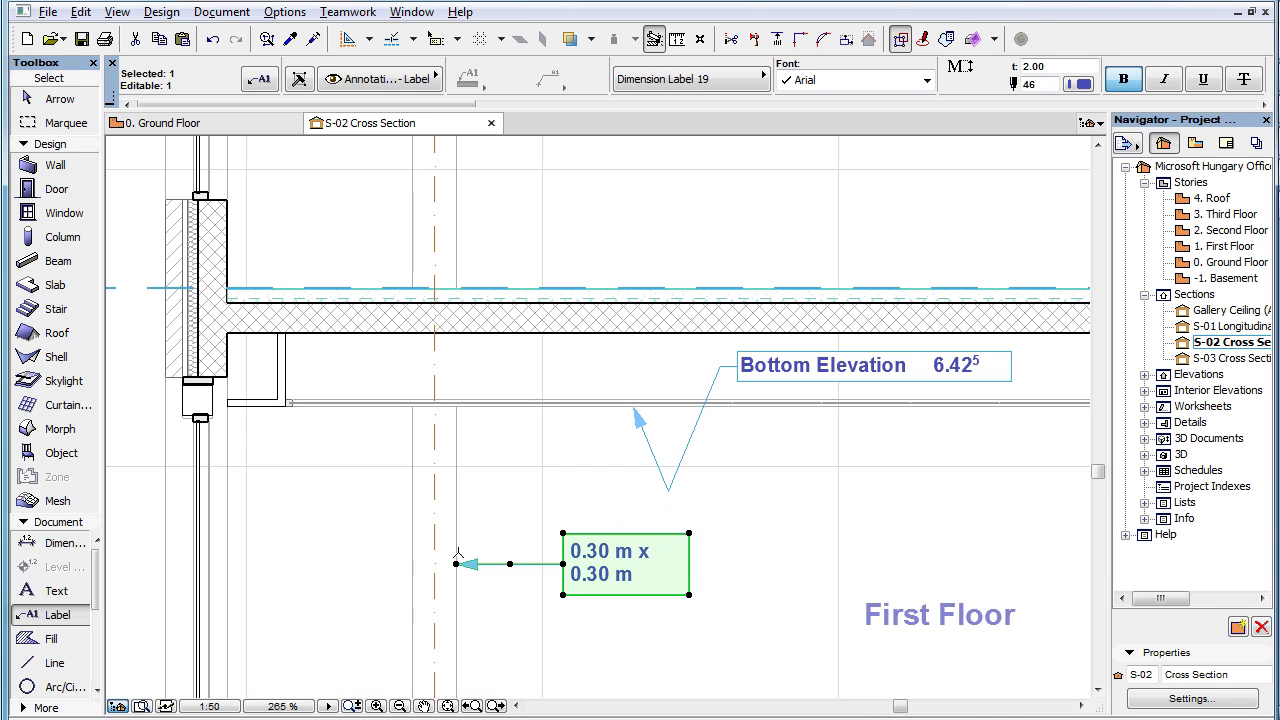
left_click(259, 80)
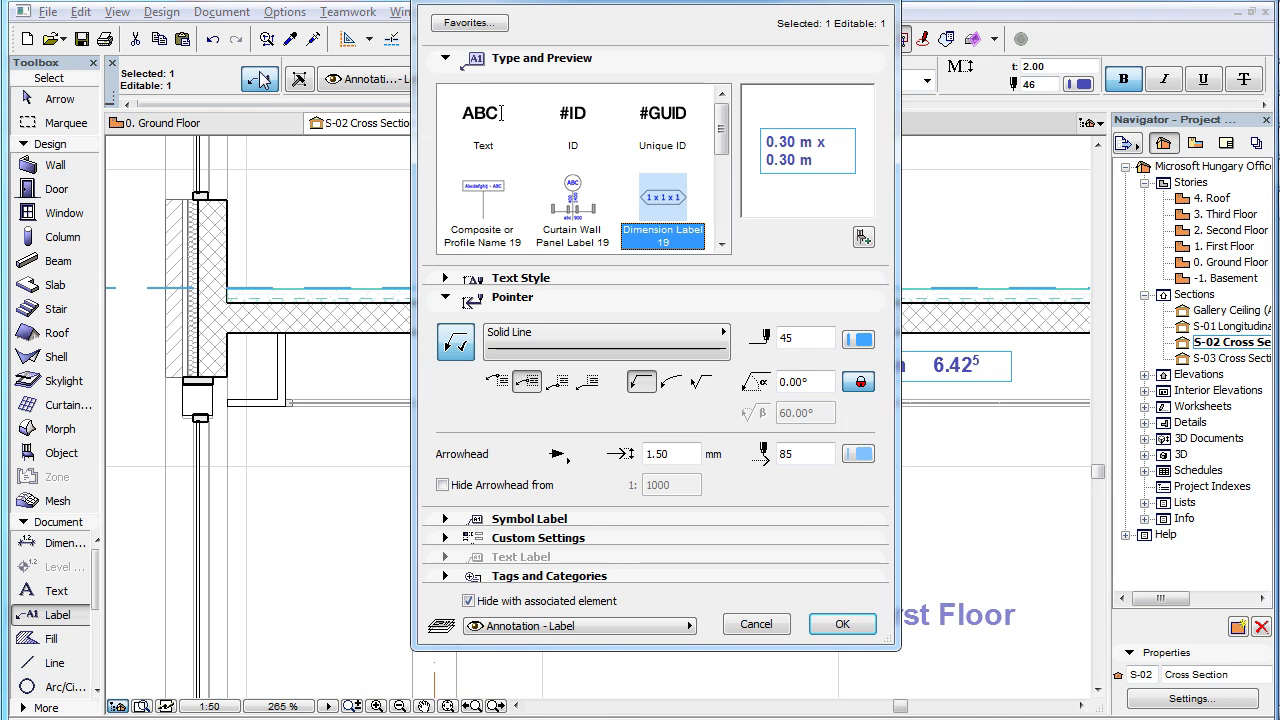
left_click(668, 299)
left_click(670, 316)
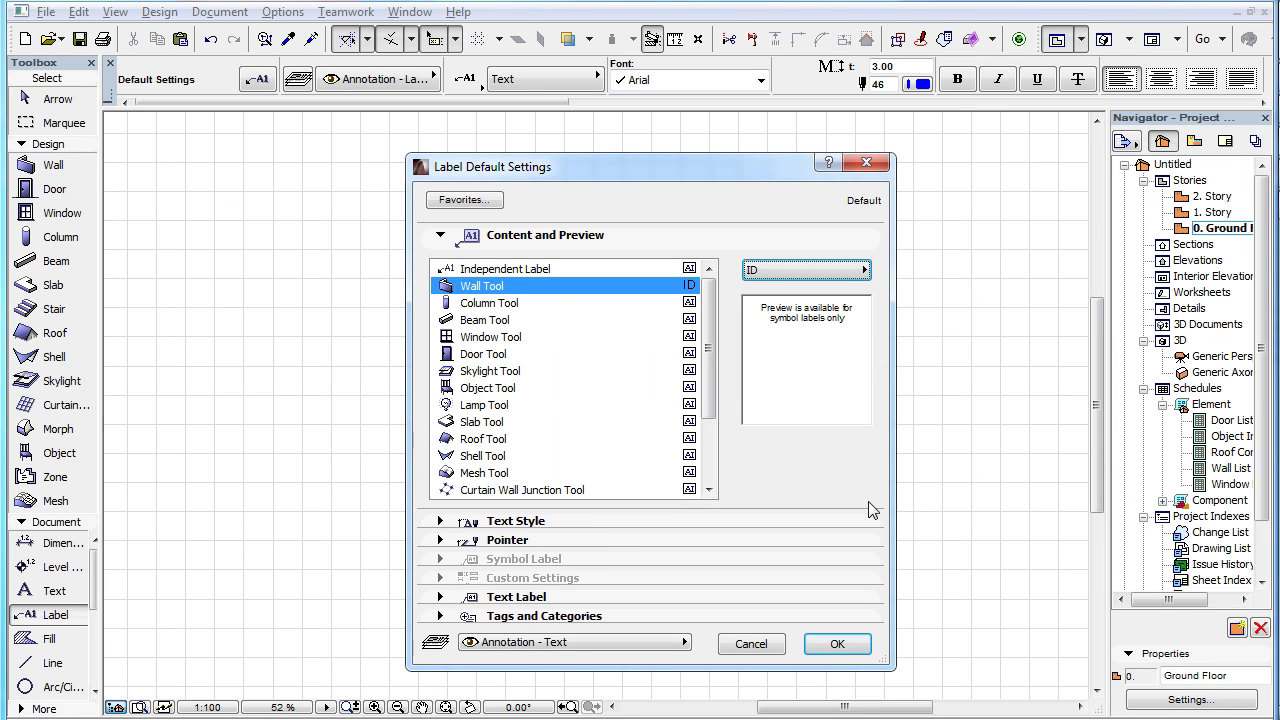
Choose Curtain Wall DW Label 18 as label content and expand the Symbol Label parameters.
left_click(806, 270)
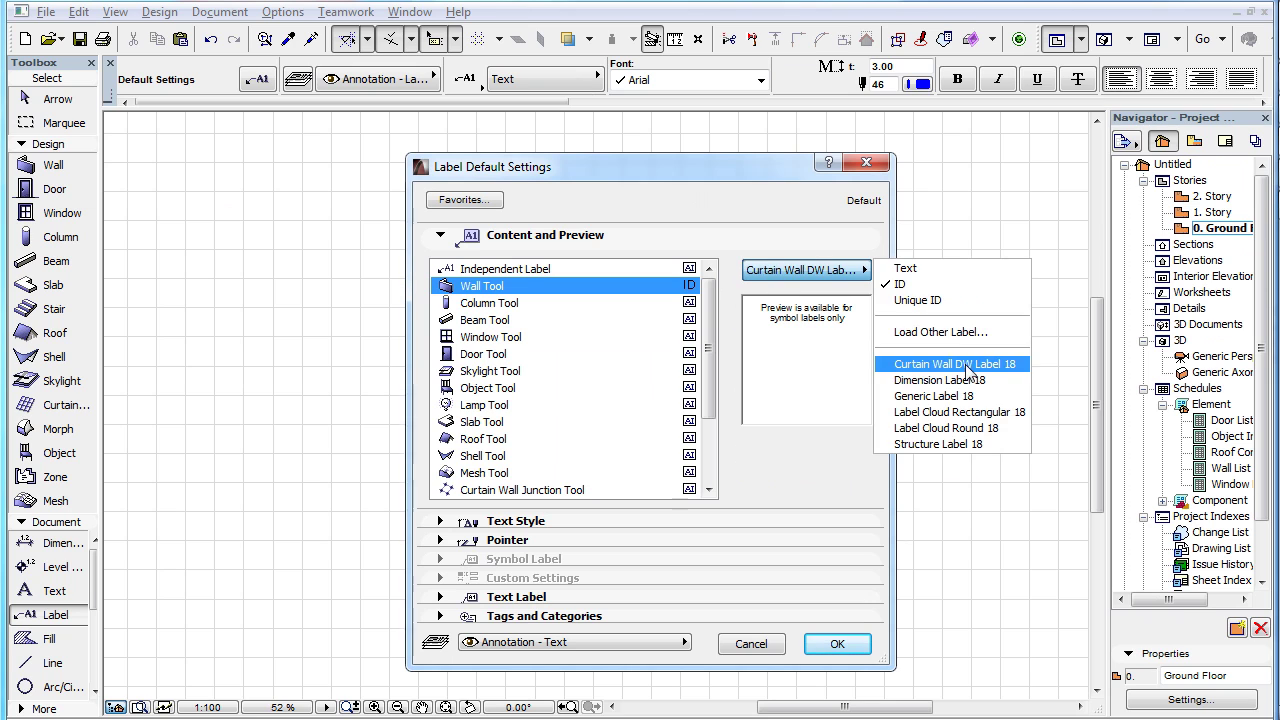
left_click(966, 366)
left_click(730, 238)
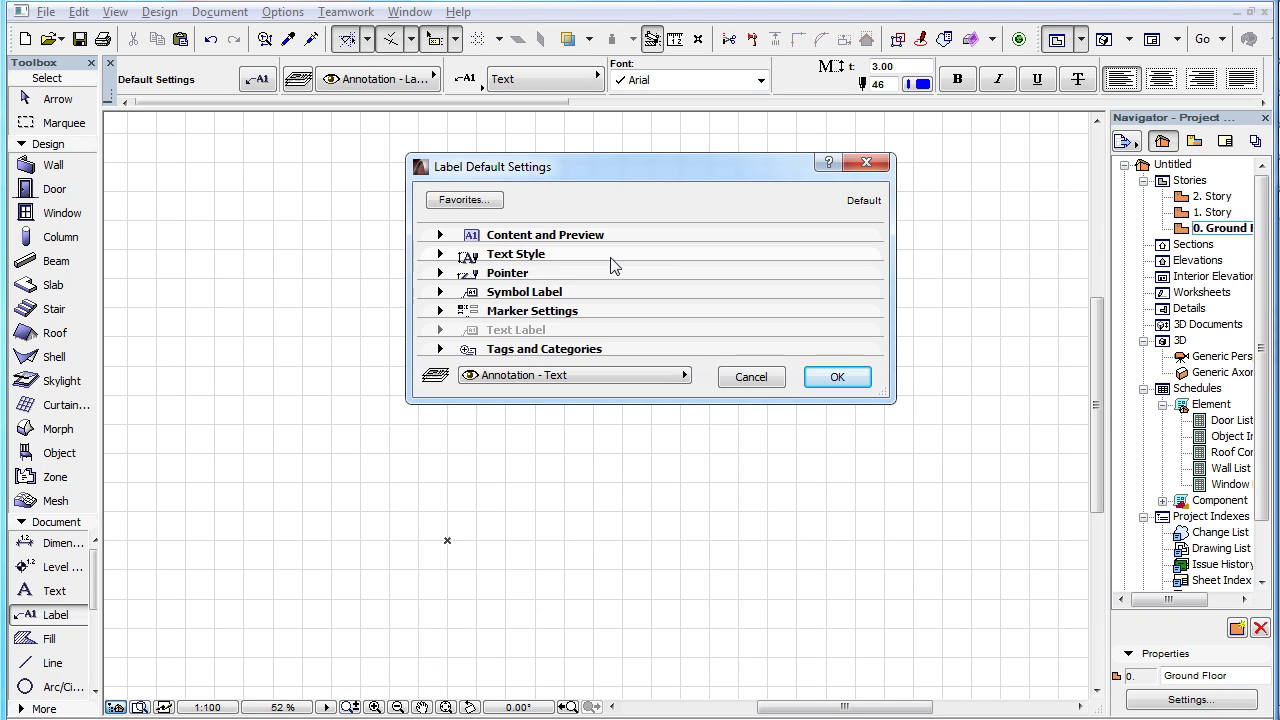
left_click(570, 291)
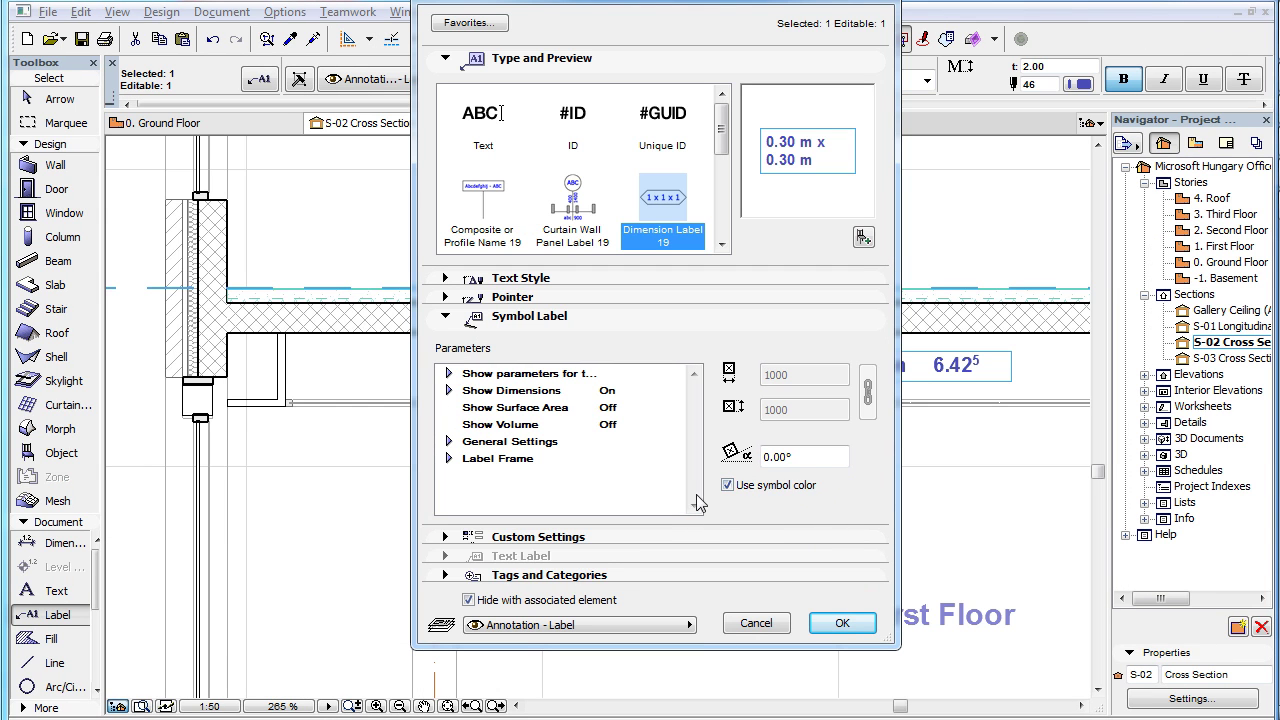
Collapse the column label's Symbol Label panel and expand its Pointer panel.
left_click(655, 316)
left_click(652, 298)
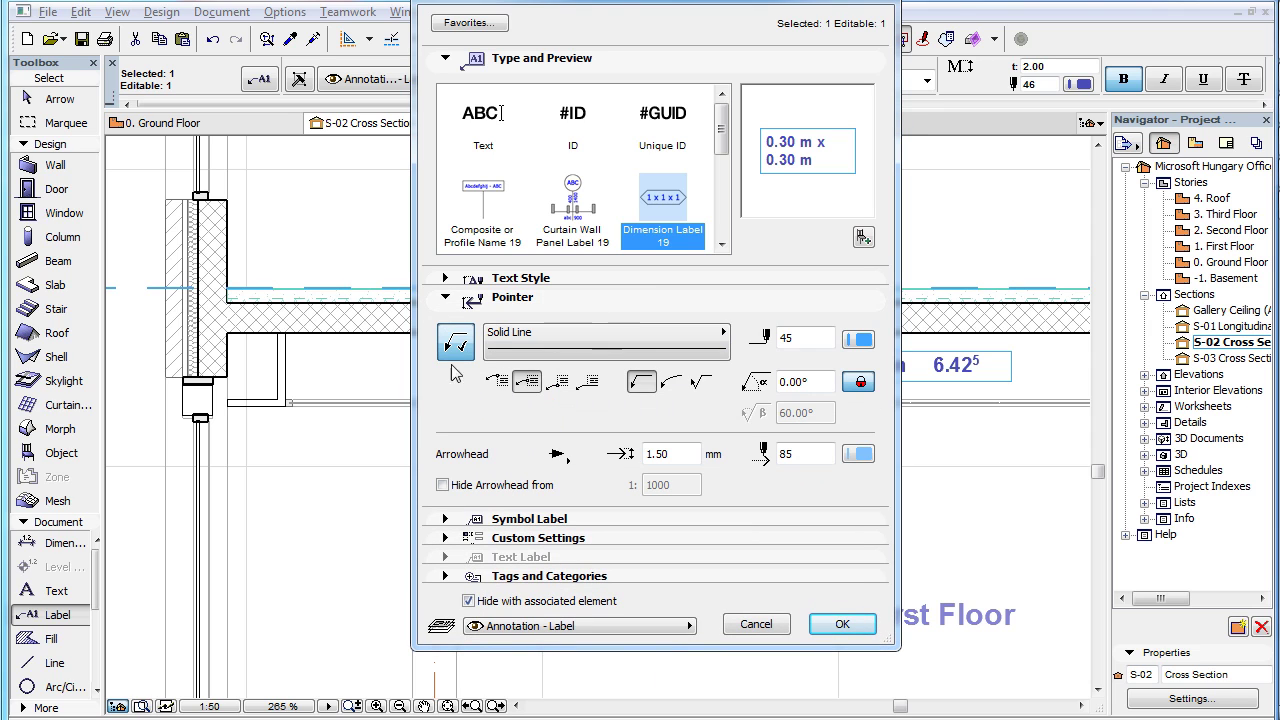